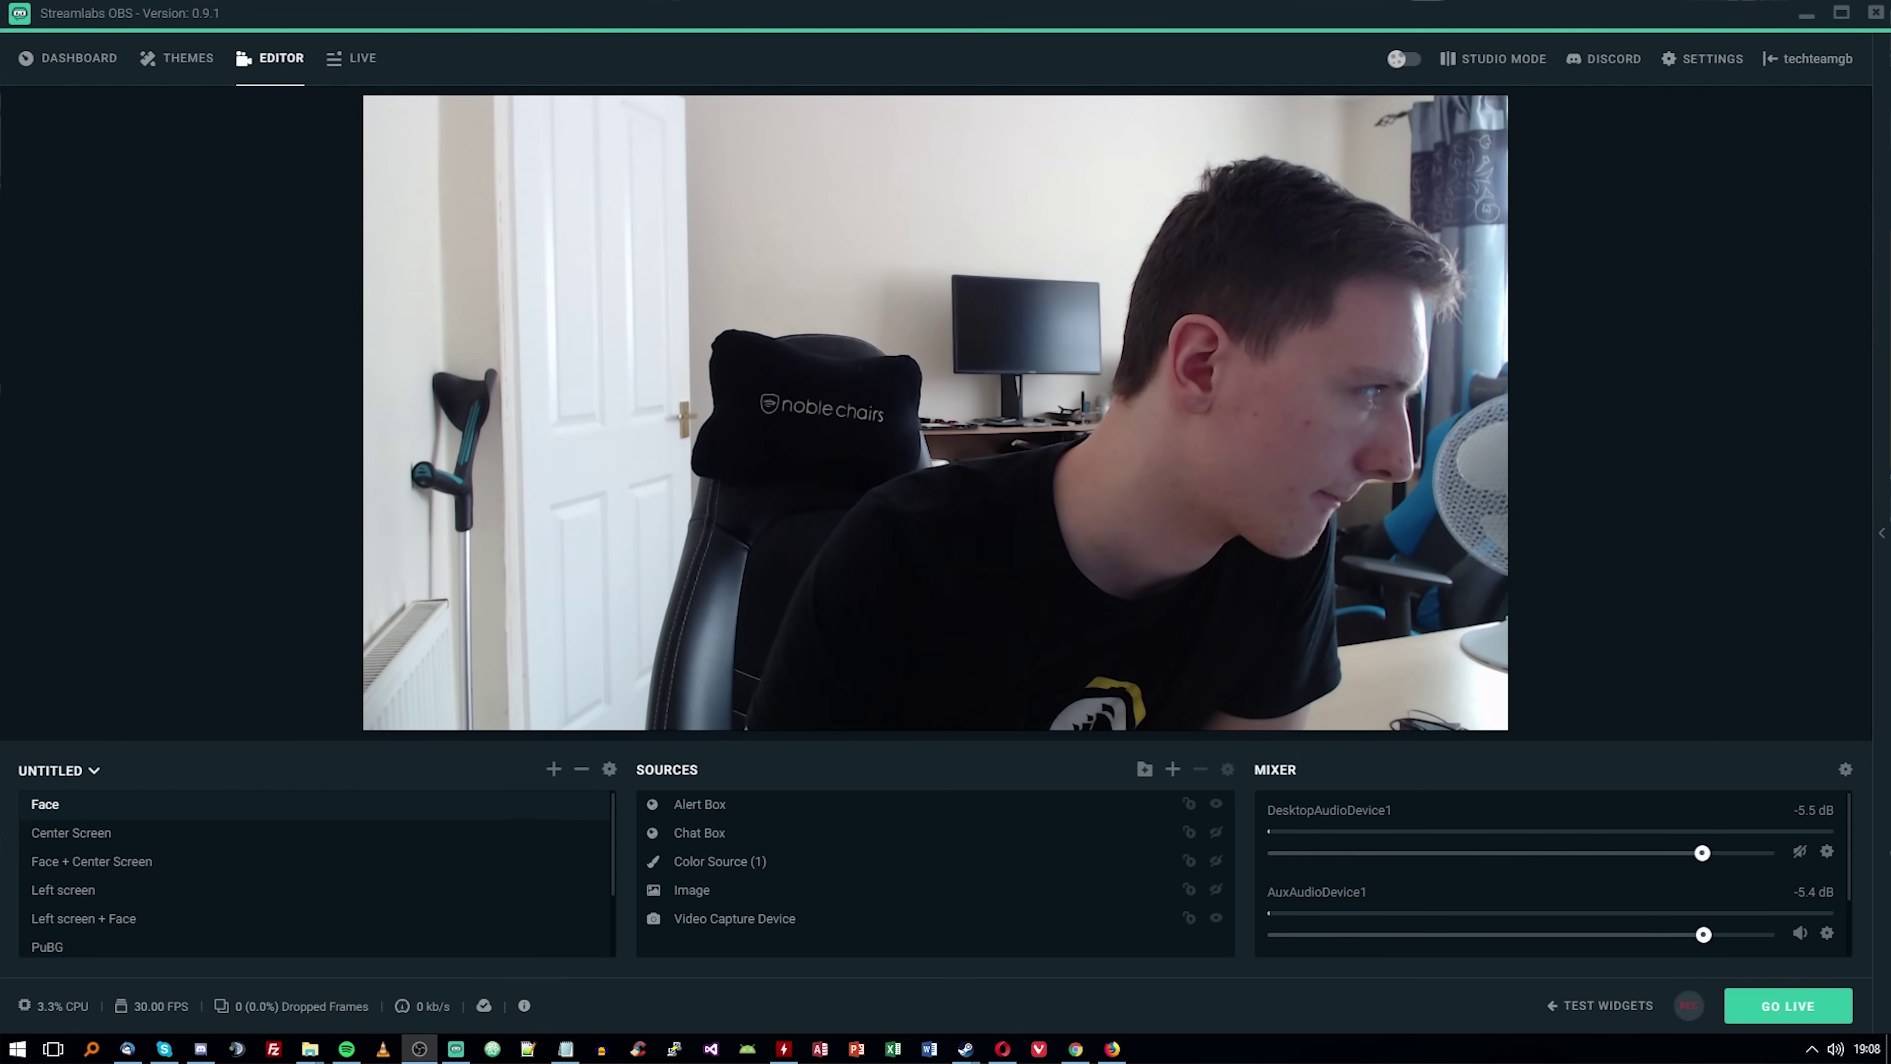
Step: Switch to the Live view with the Recent Events feed, the mixer and a scene preview
click(344, 74)
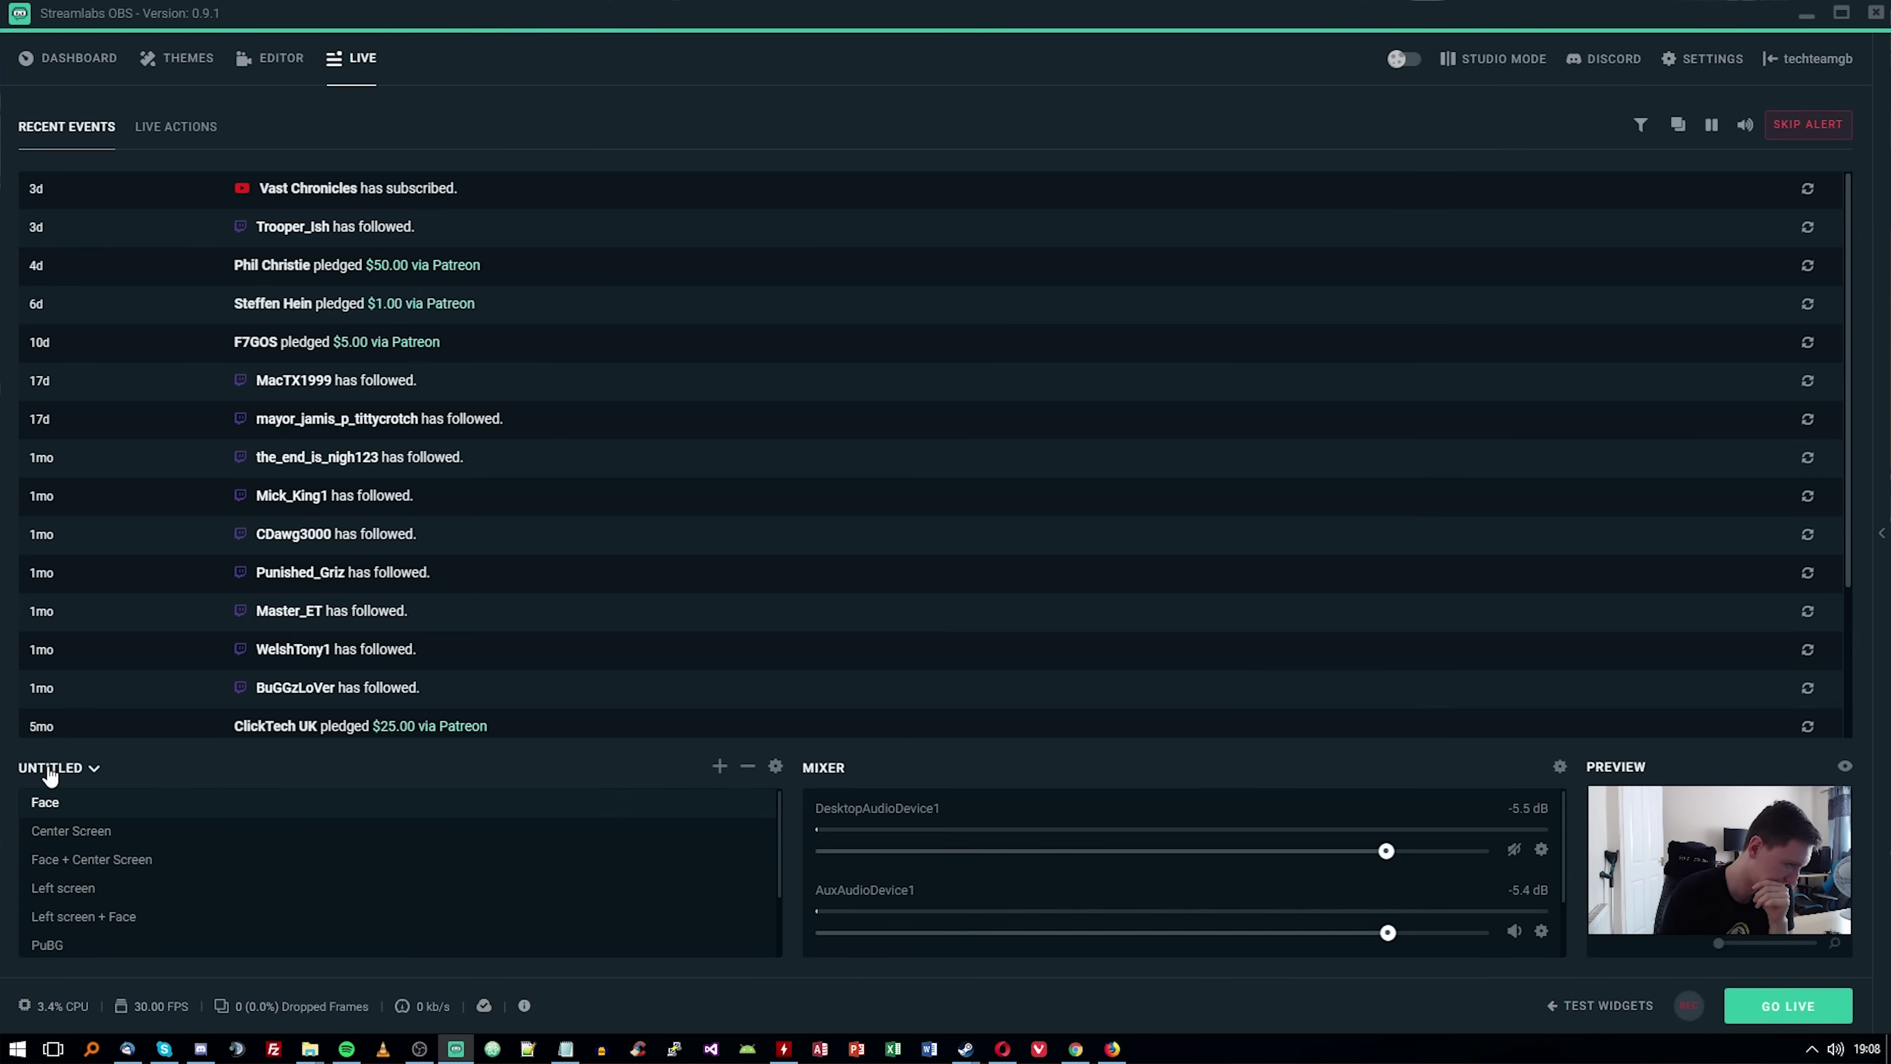
click(92, 770)
click(95, 772)
scroll(467, 418, down, 3)
scroll(467, 417, up, 2)
scroll(467, 417, down, 2)
scroll(519, 359, up, 3)
scroll(604, 524, down, 3)
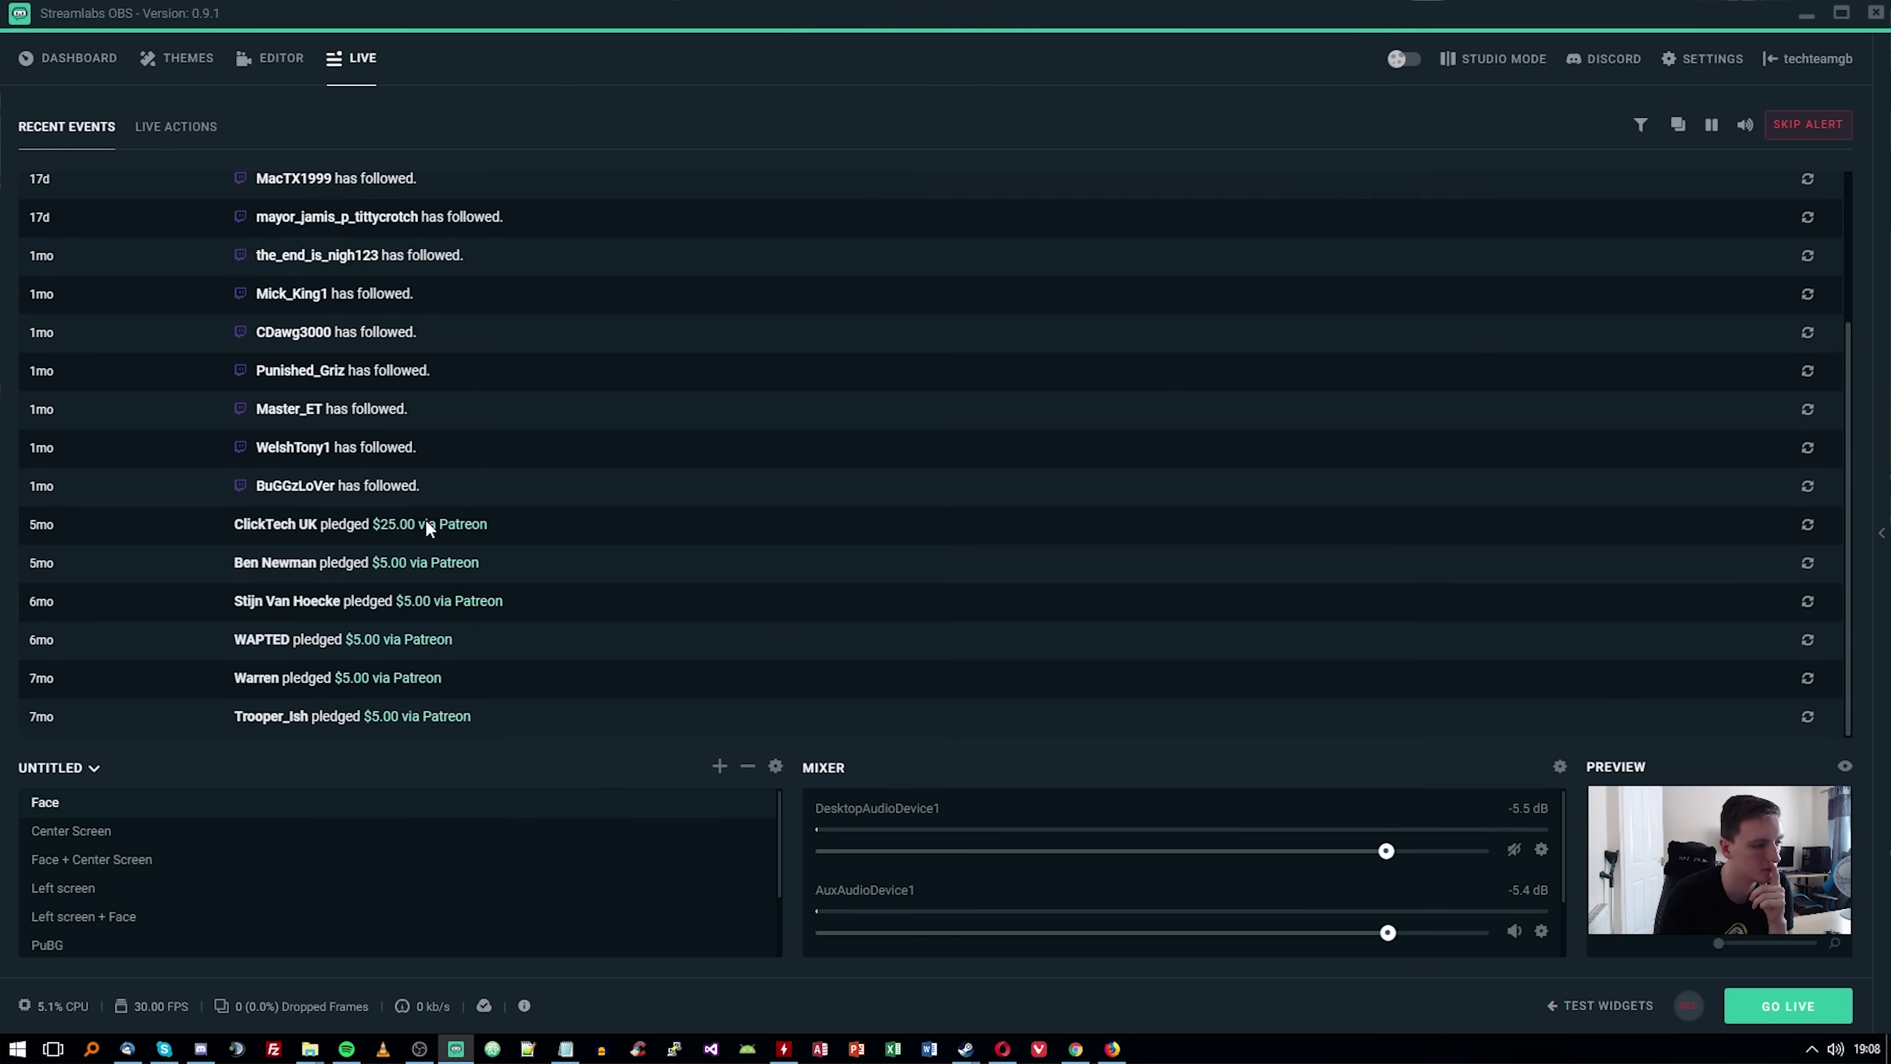
scroll(745, 506, up, 3)
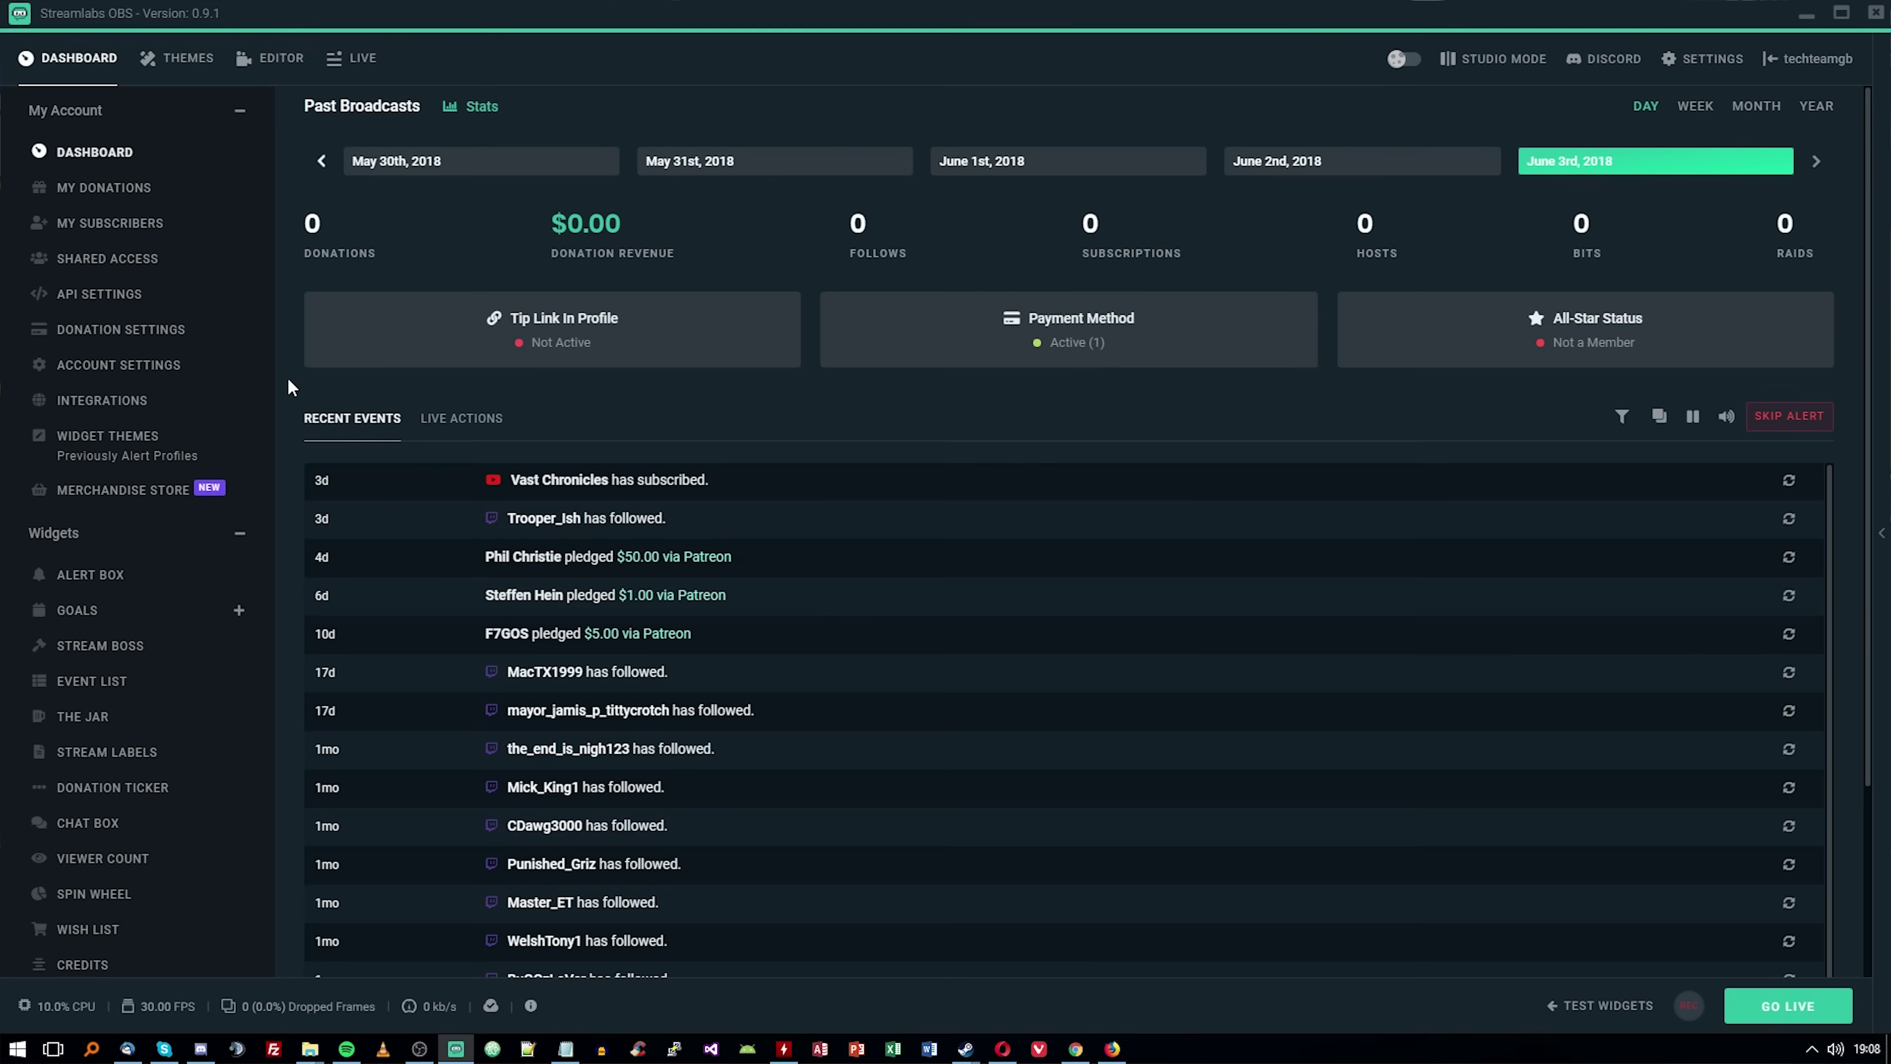
Step: Browse the dashboard's stats and events, then open the Alert Box widget settings
scroll(689, 624, down, 5)
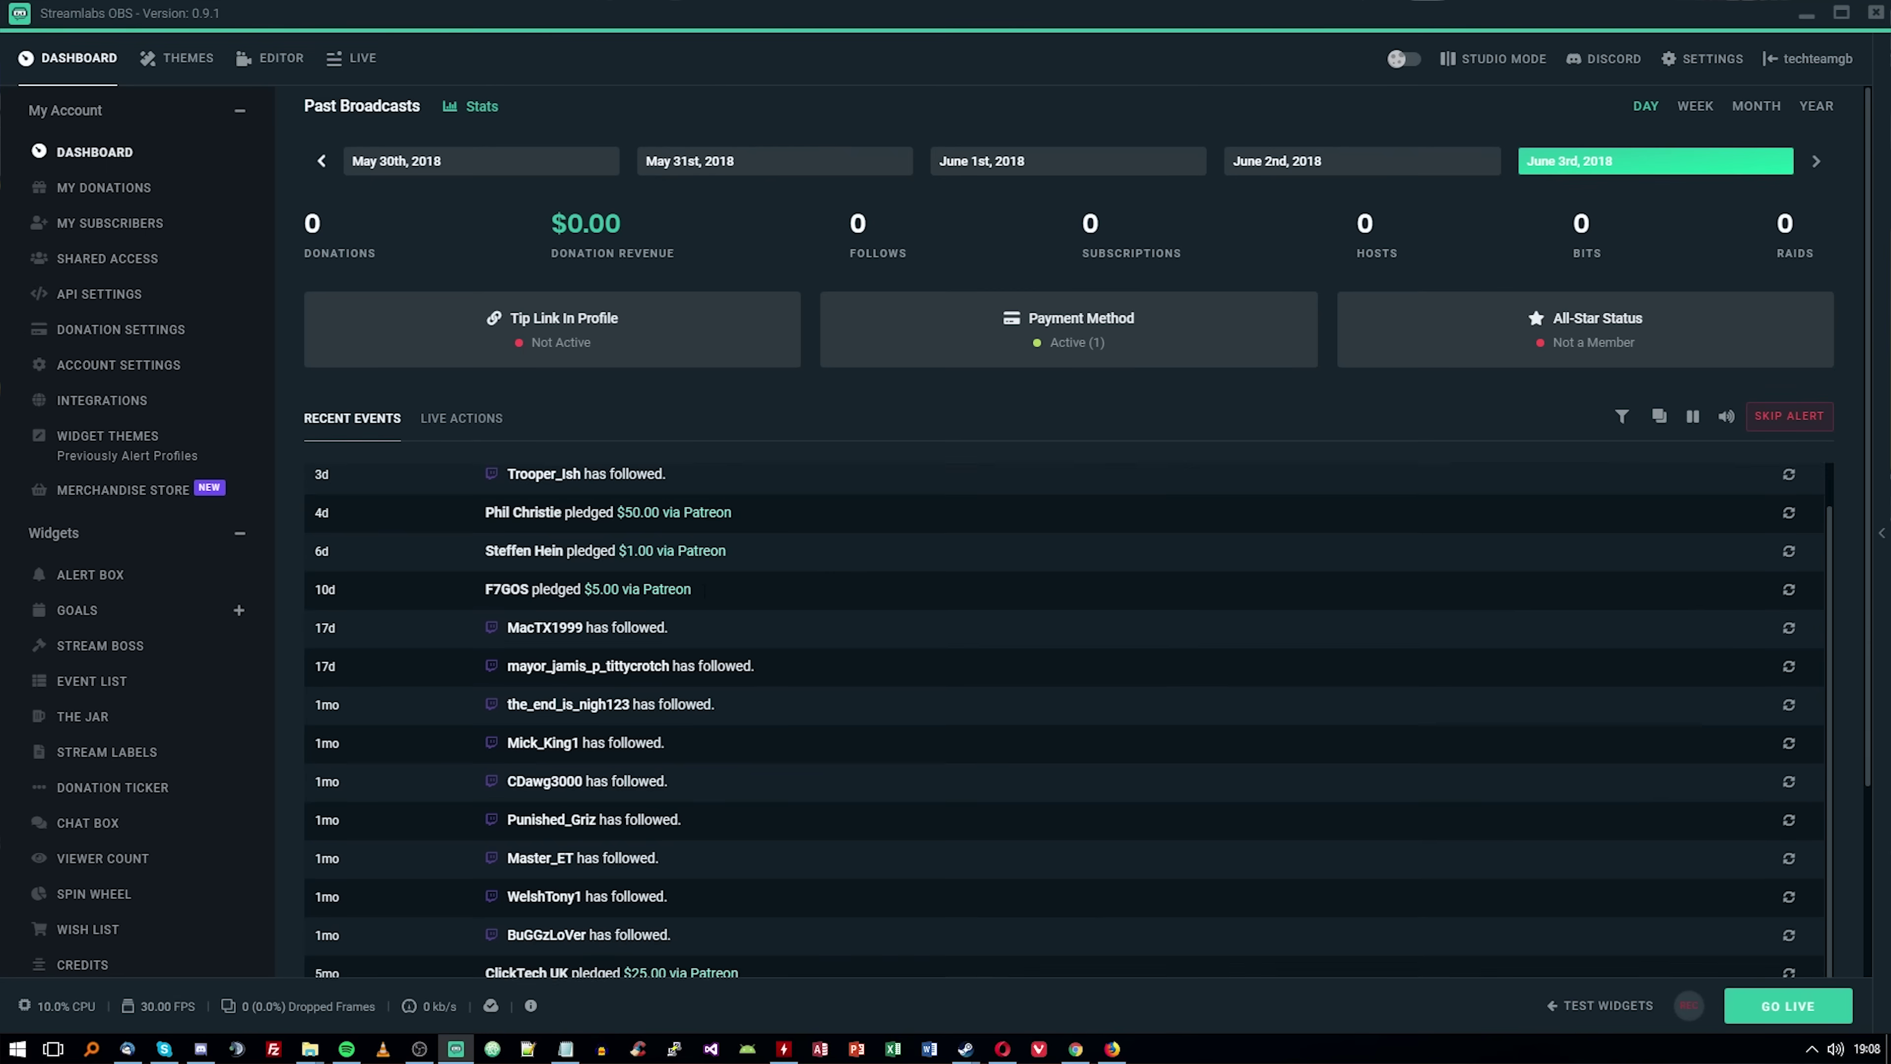
scroll(688, 625, up, 5)
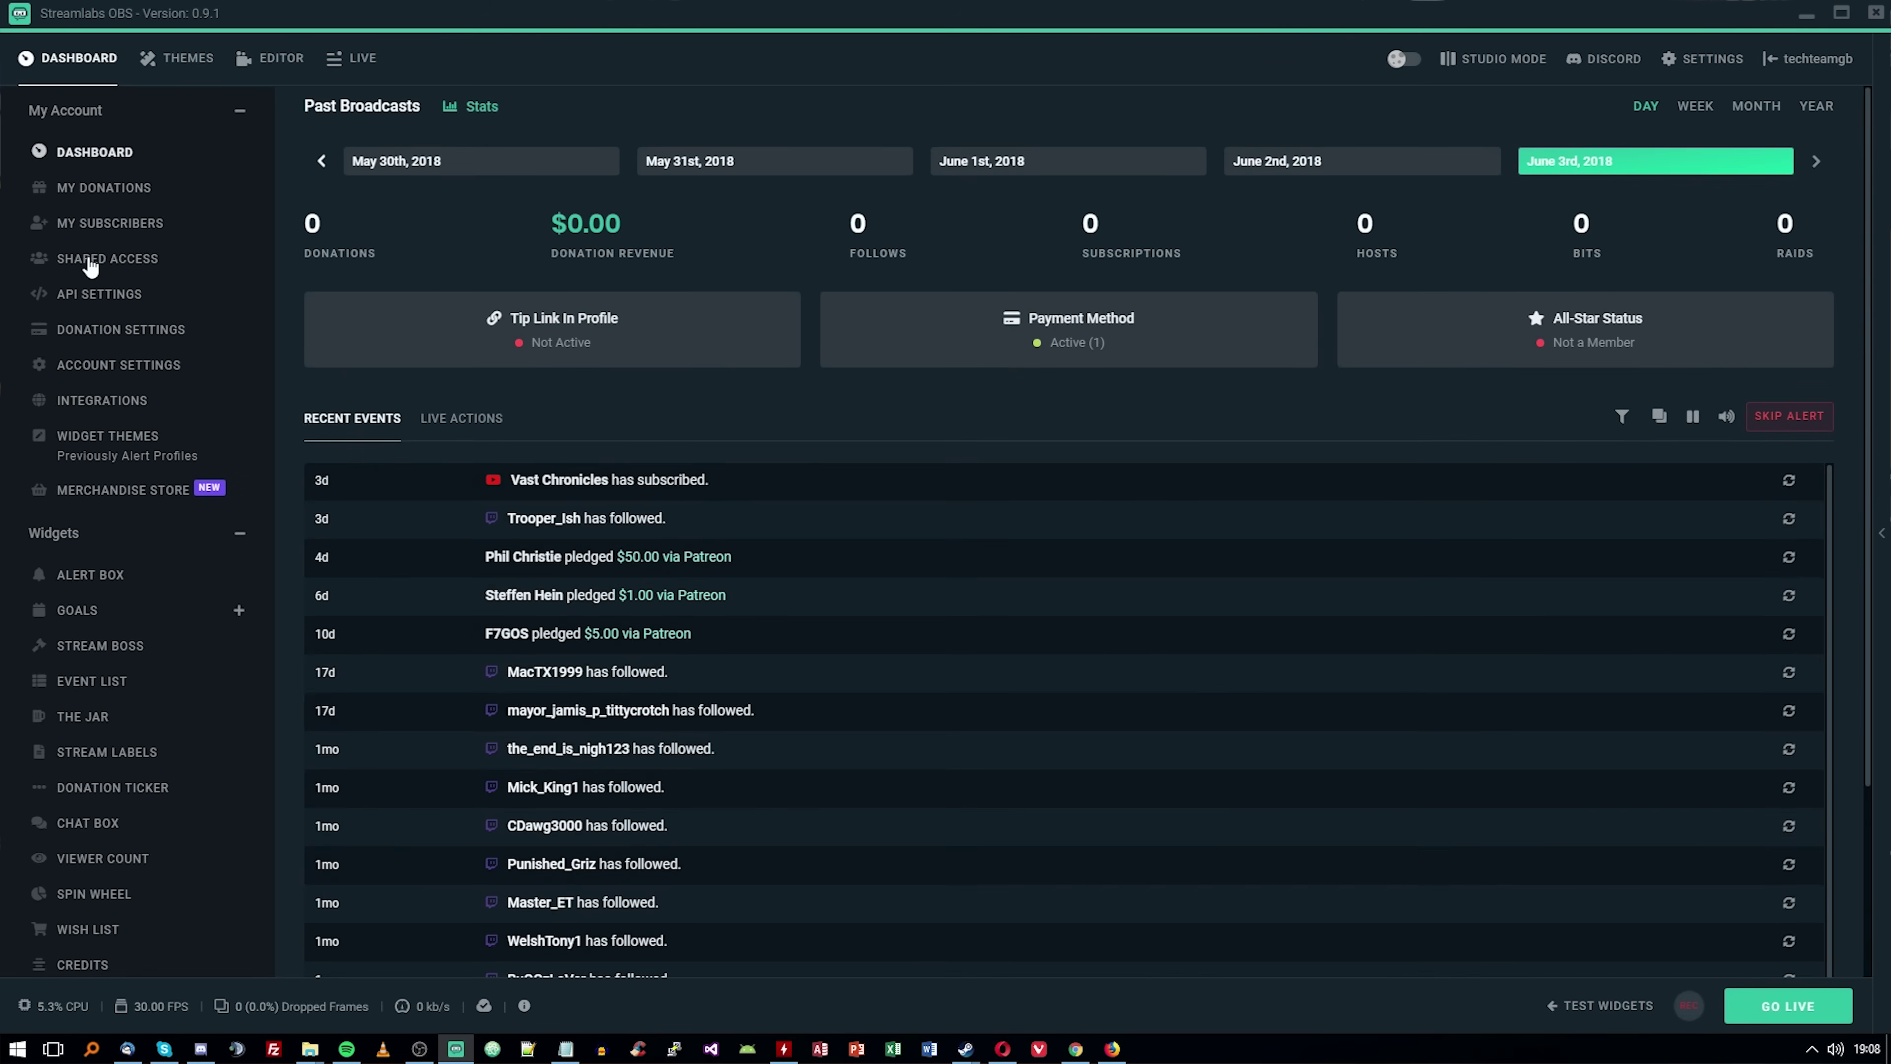
scroll(123, 477, down, 3)
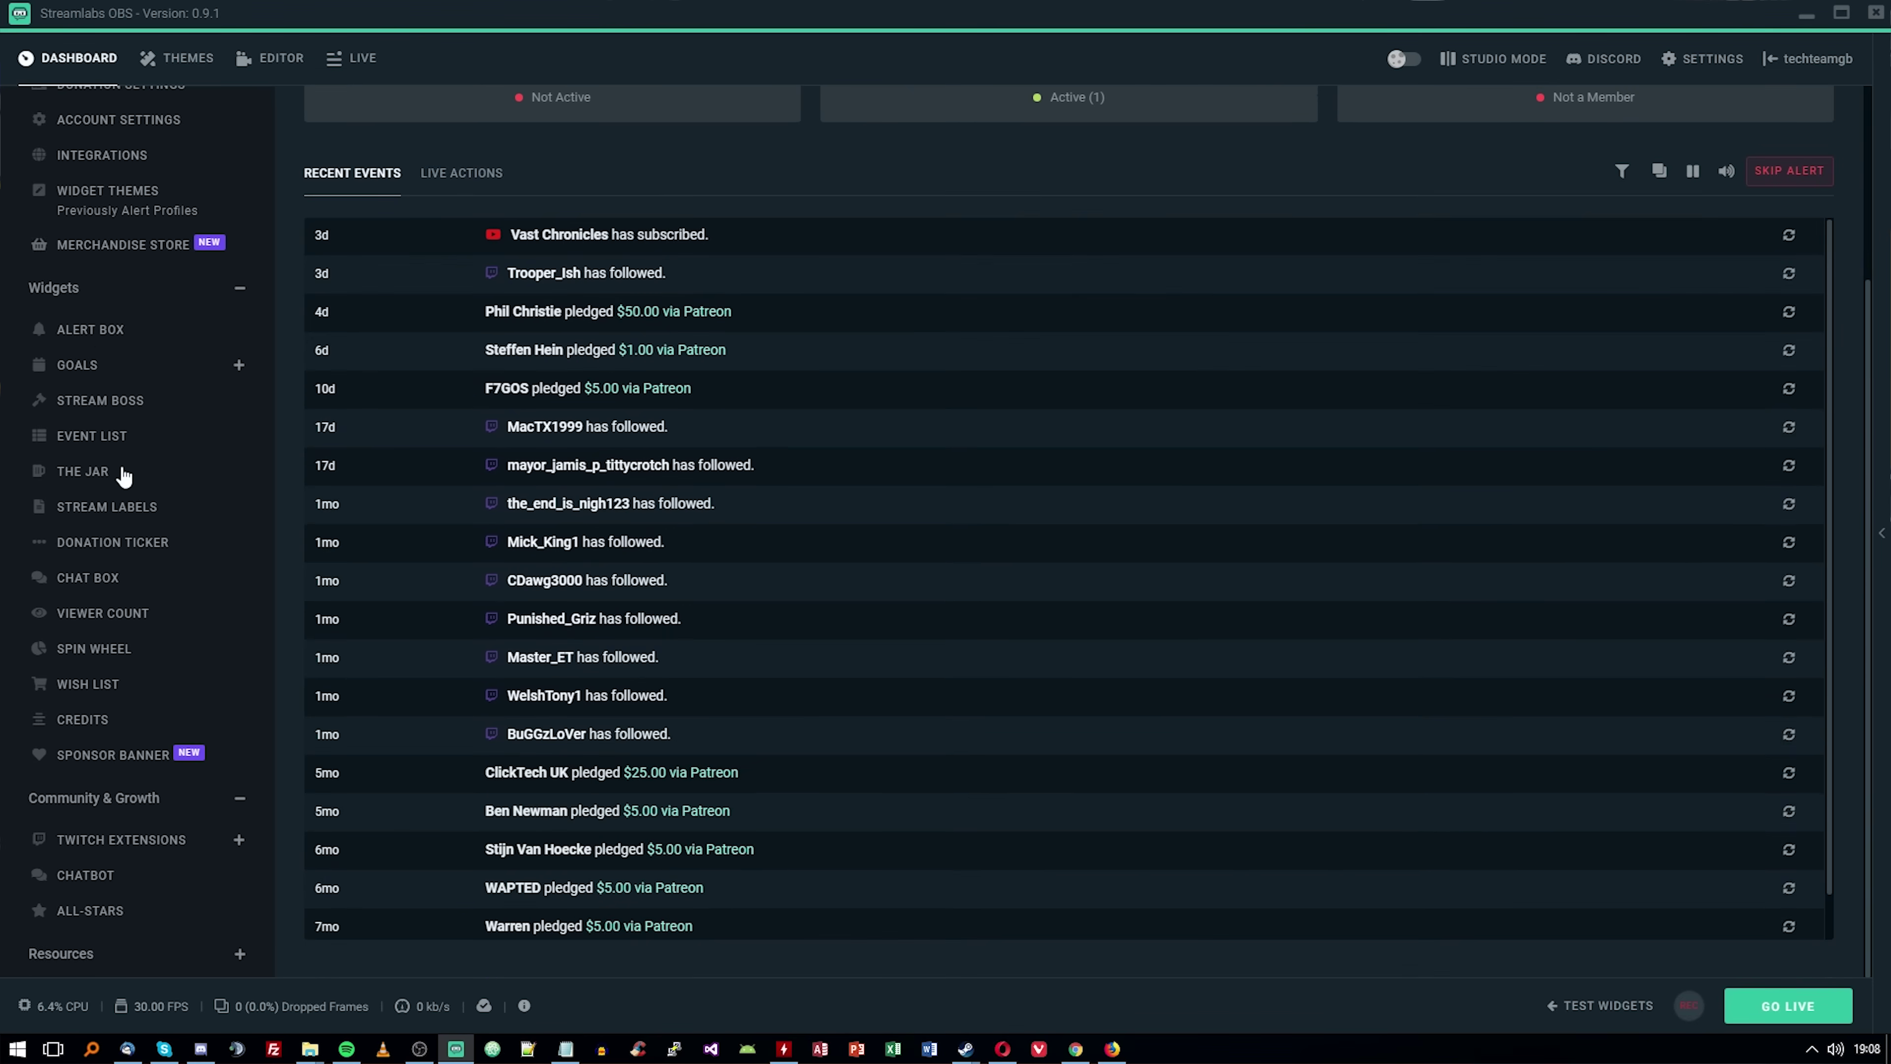
click(70, 337)
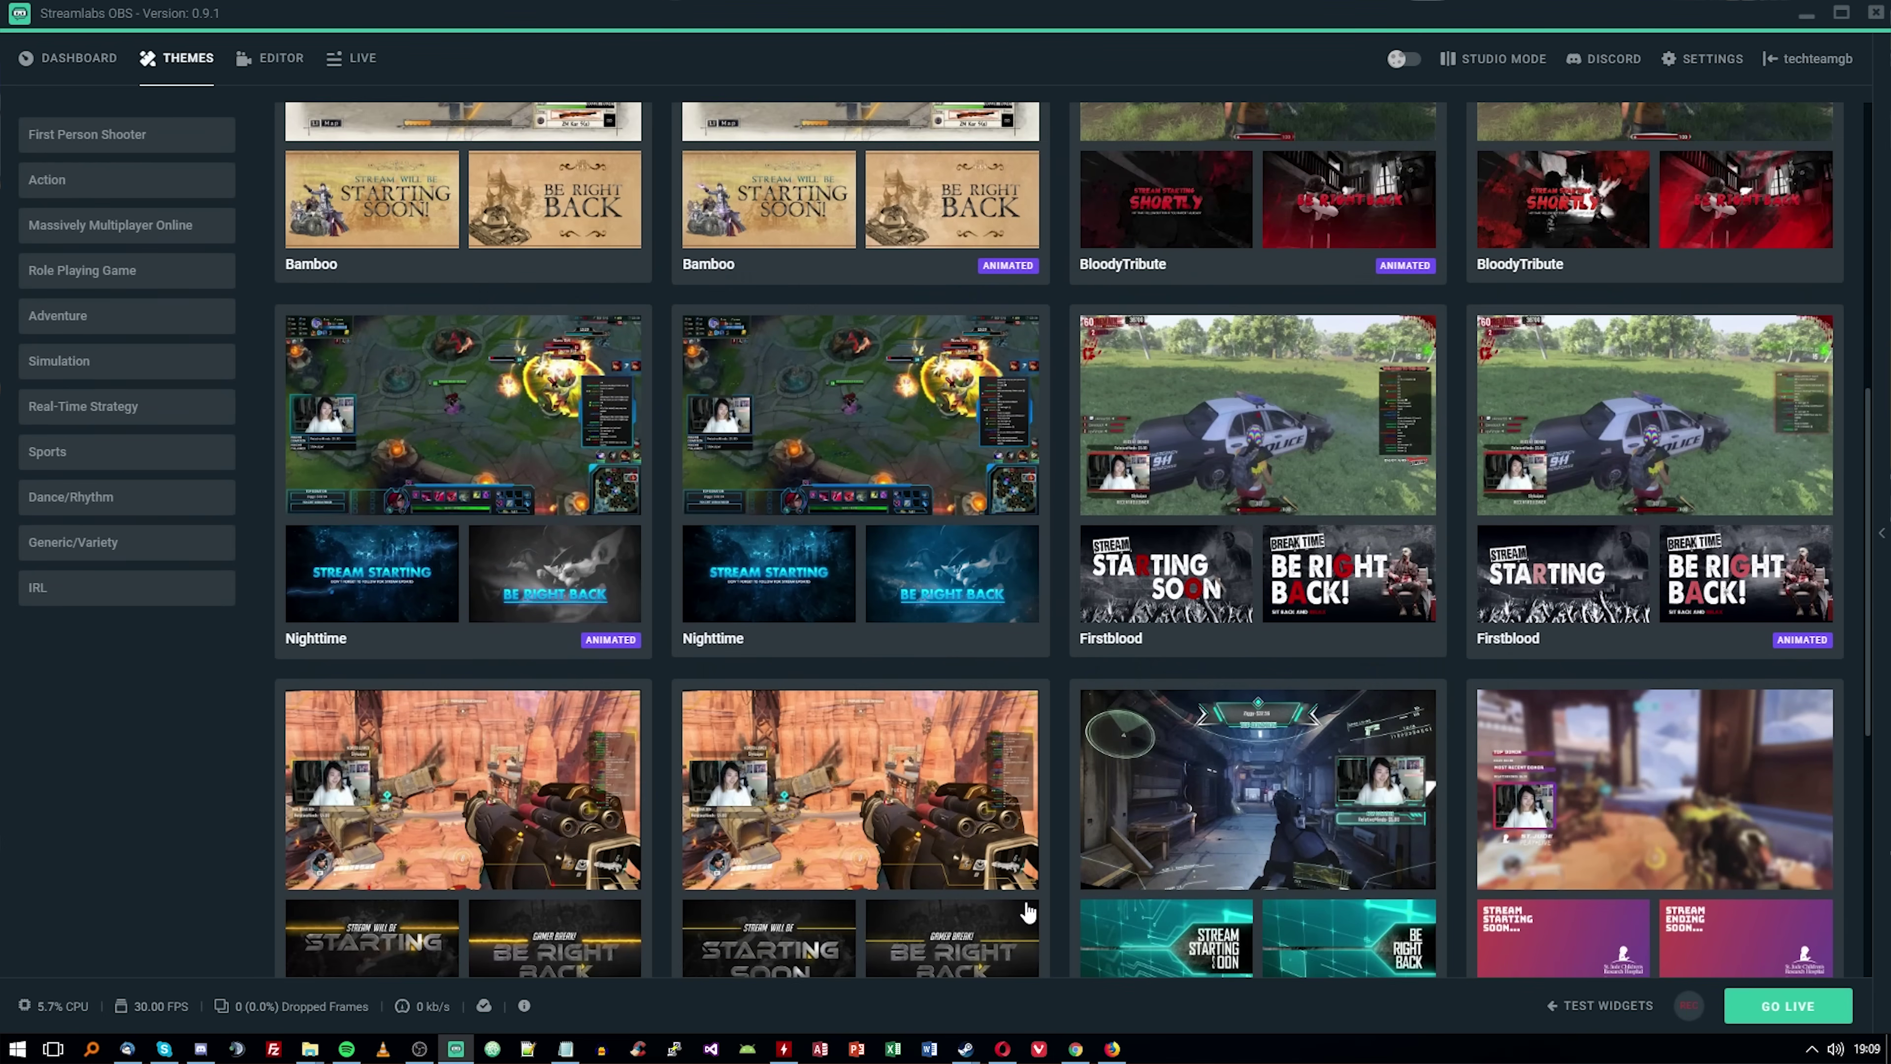
scroll(1027, 912, down, 1)
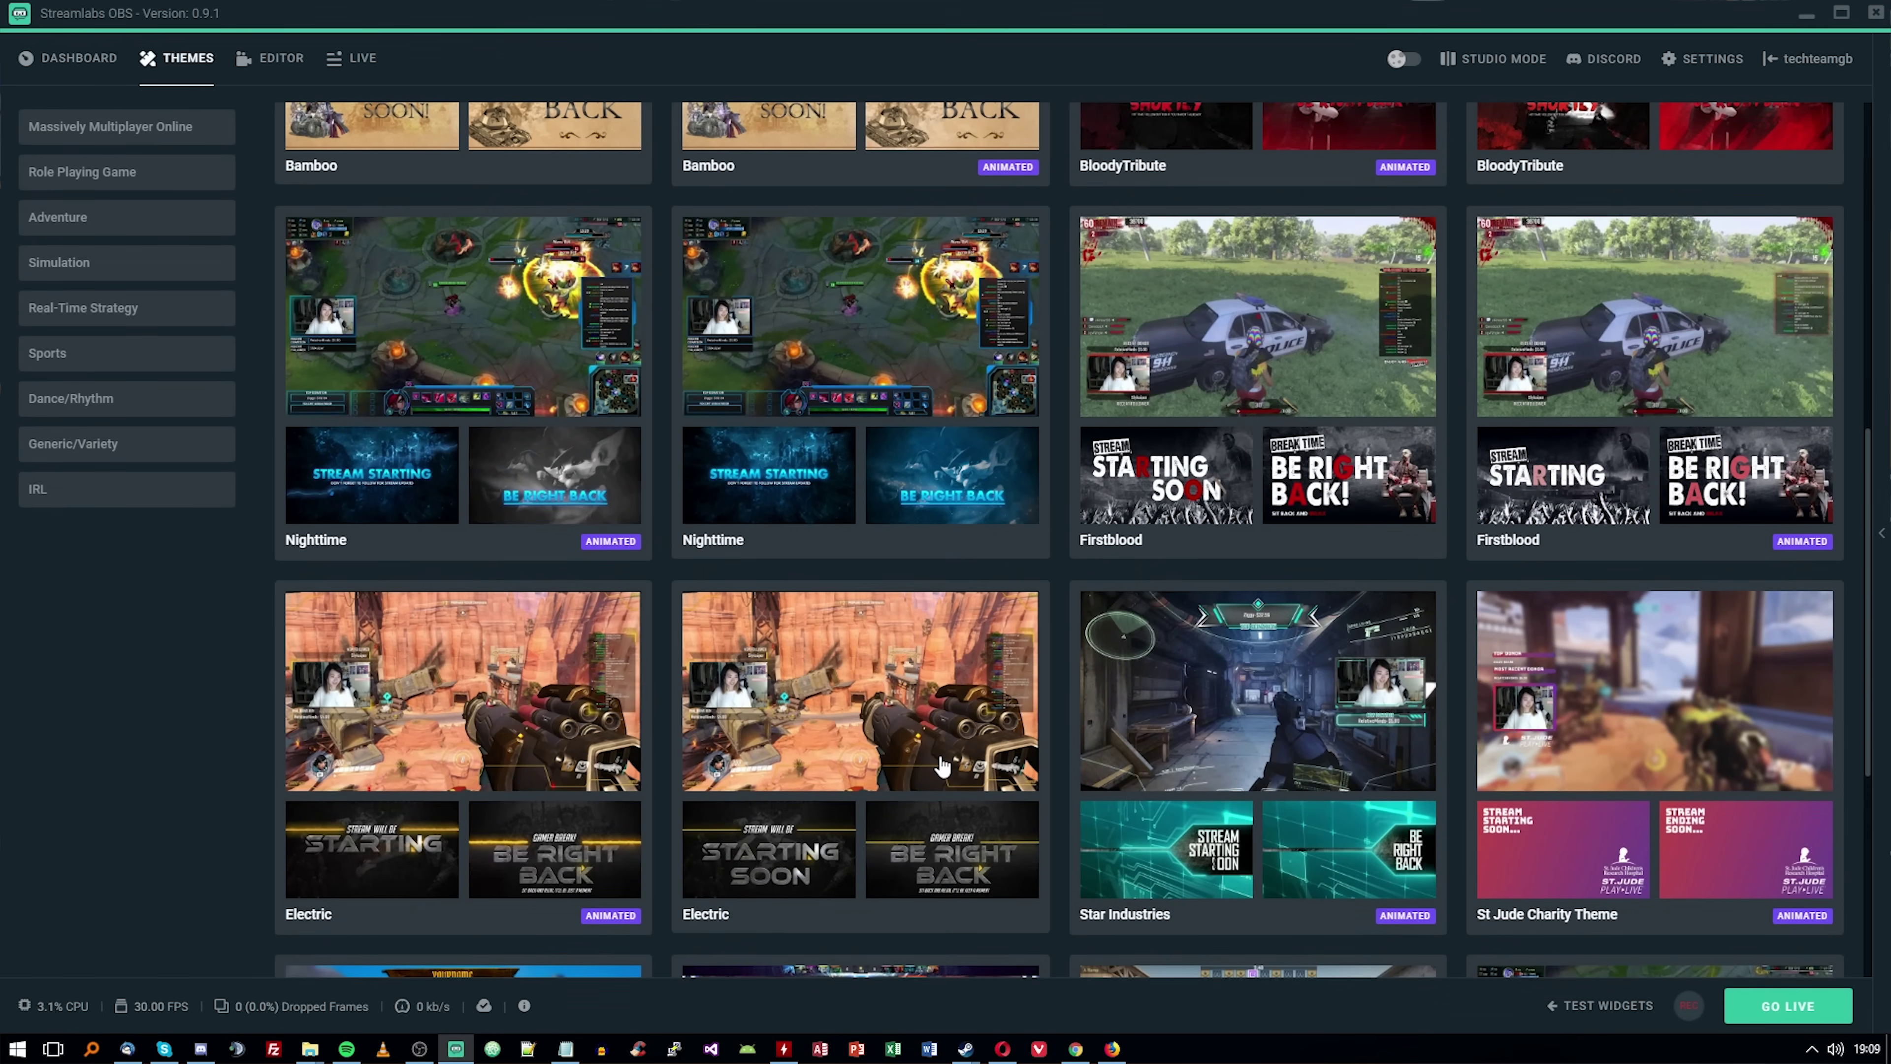
Step: Open the Psi Ops theme's details from the top of the Themes gallery
scroll(943, 766, up, 6)
scroll(942, 766, up, 3)
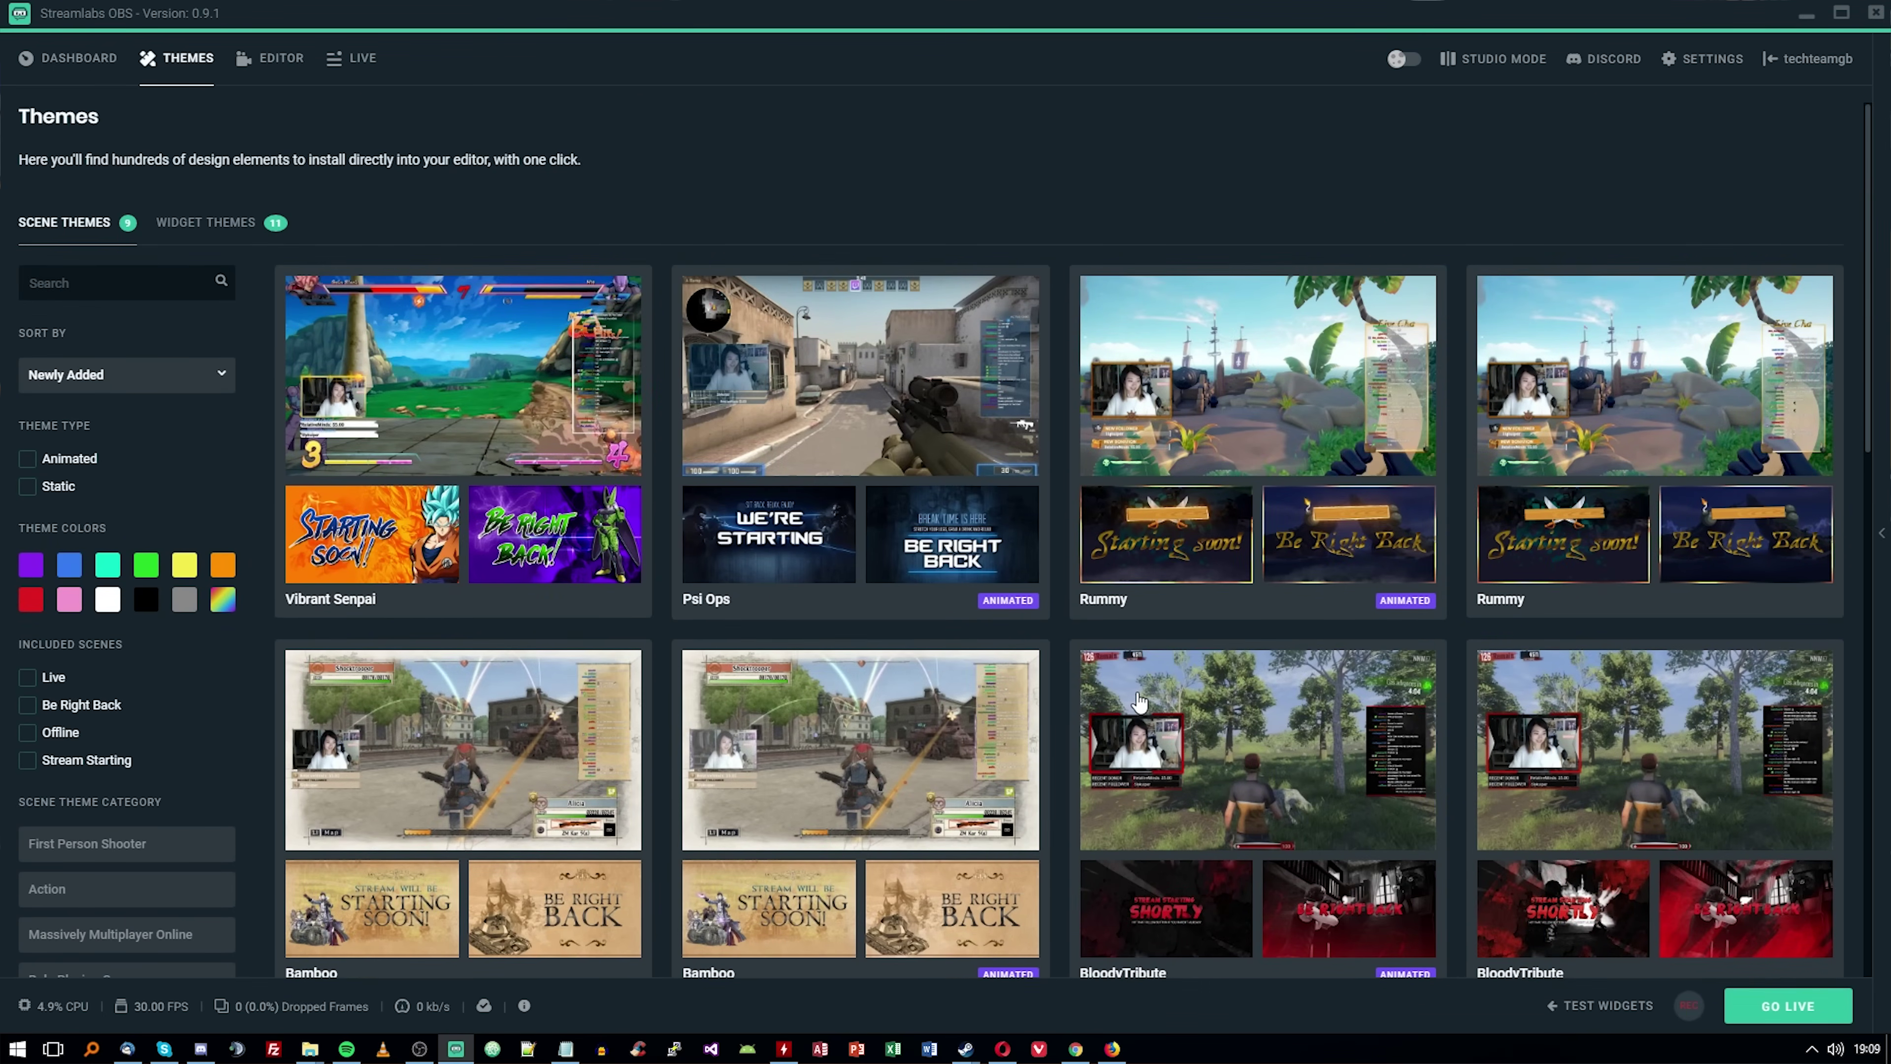
click(847, 410)
Step: Preview the Psi Ops theme's We're Starting and Intermission scenes
scroll(934, 747, down, 2)
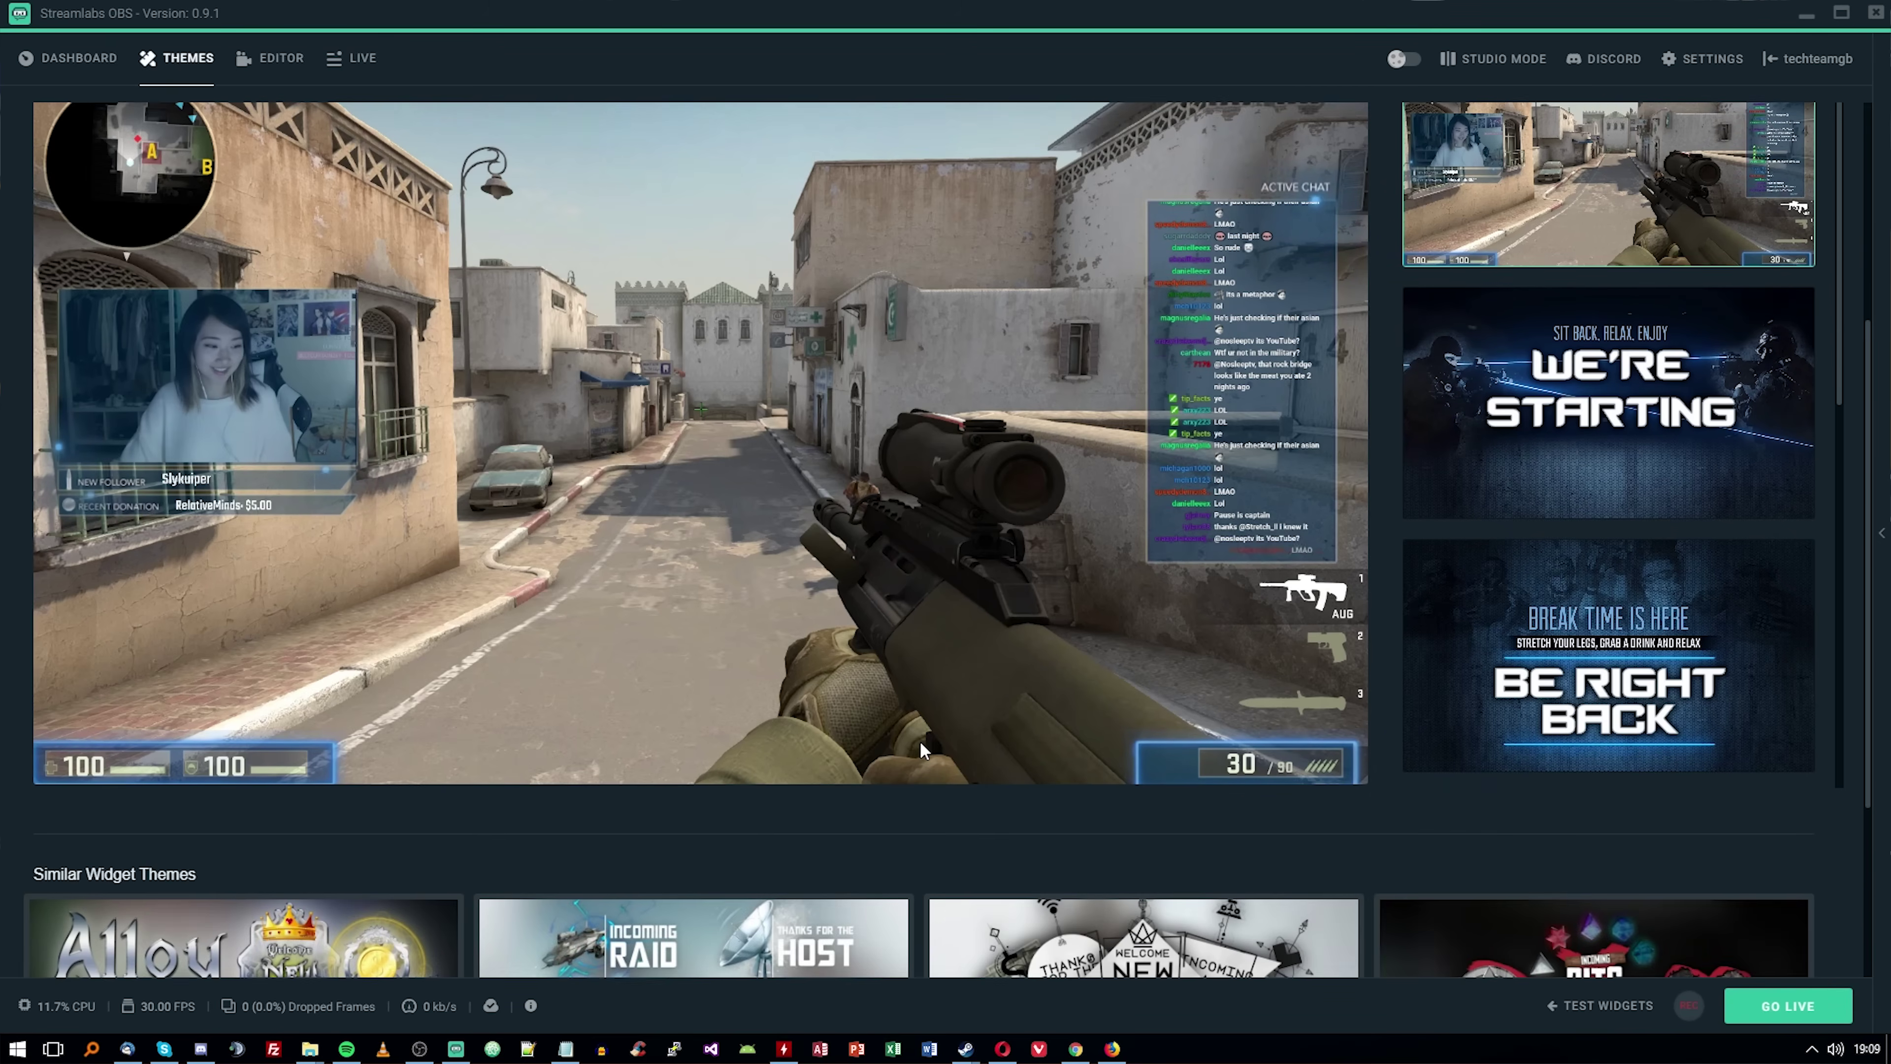
scroll(897, 518, up, 1)
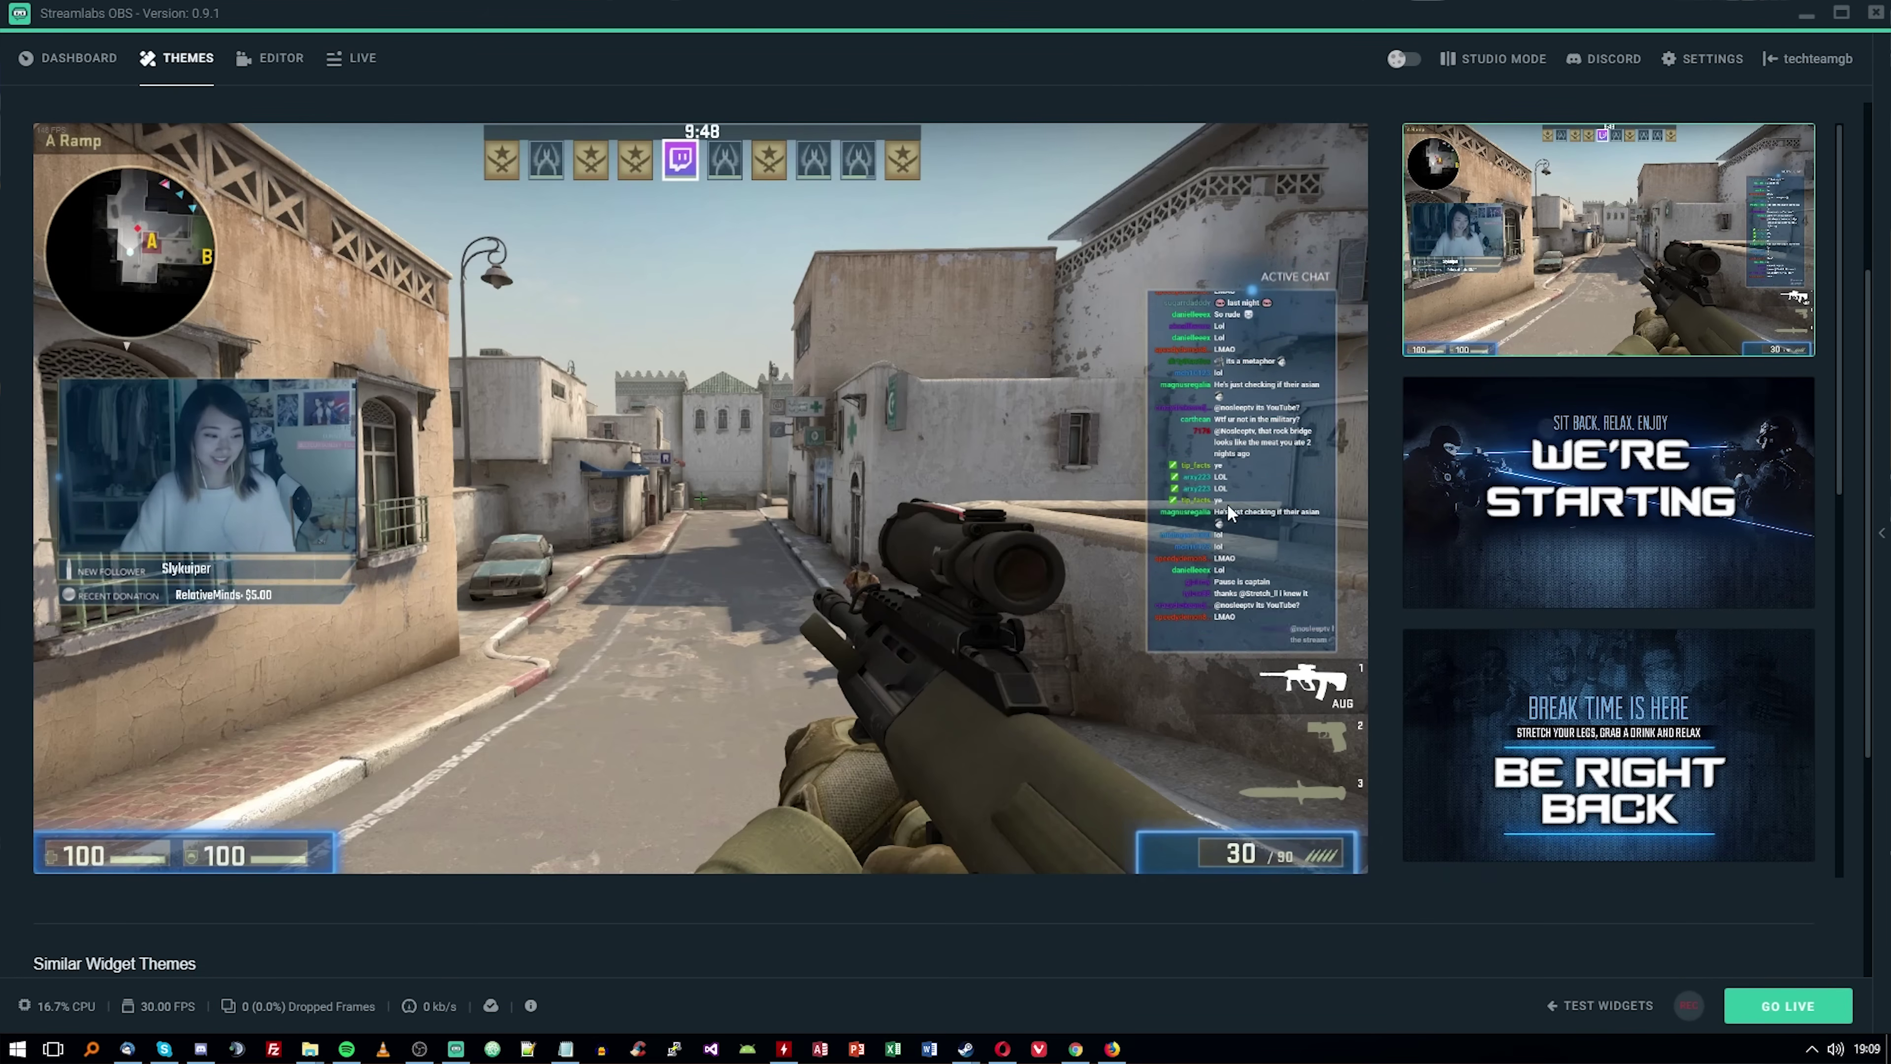
click(1543, 520)
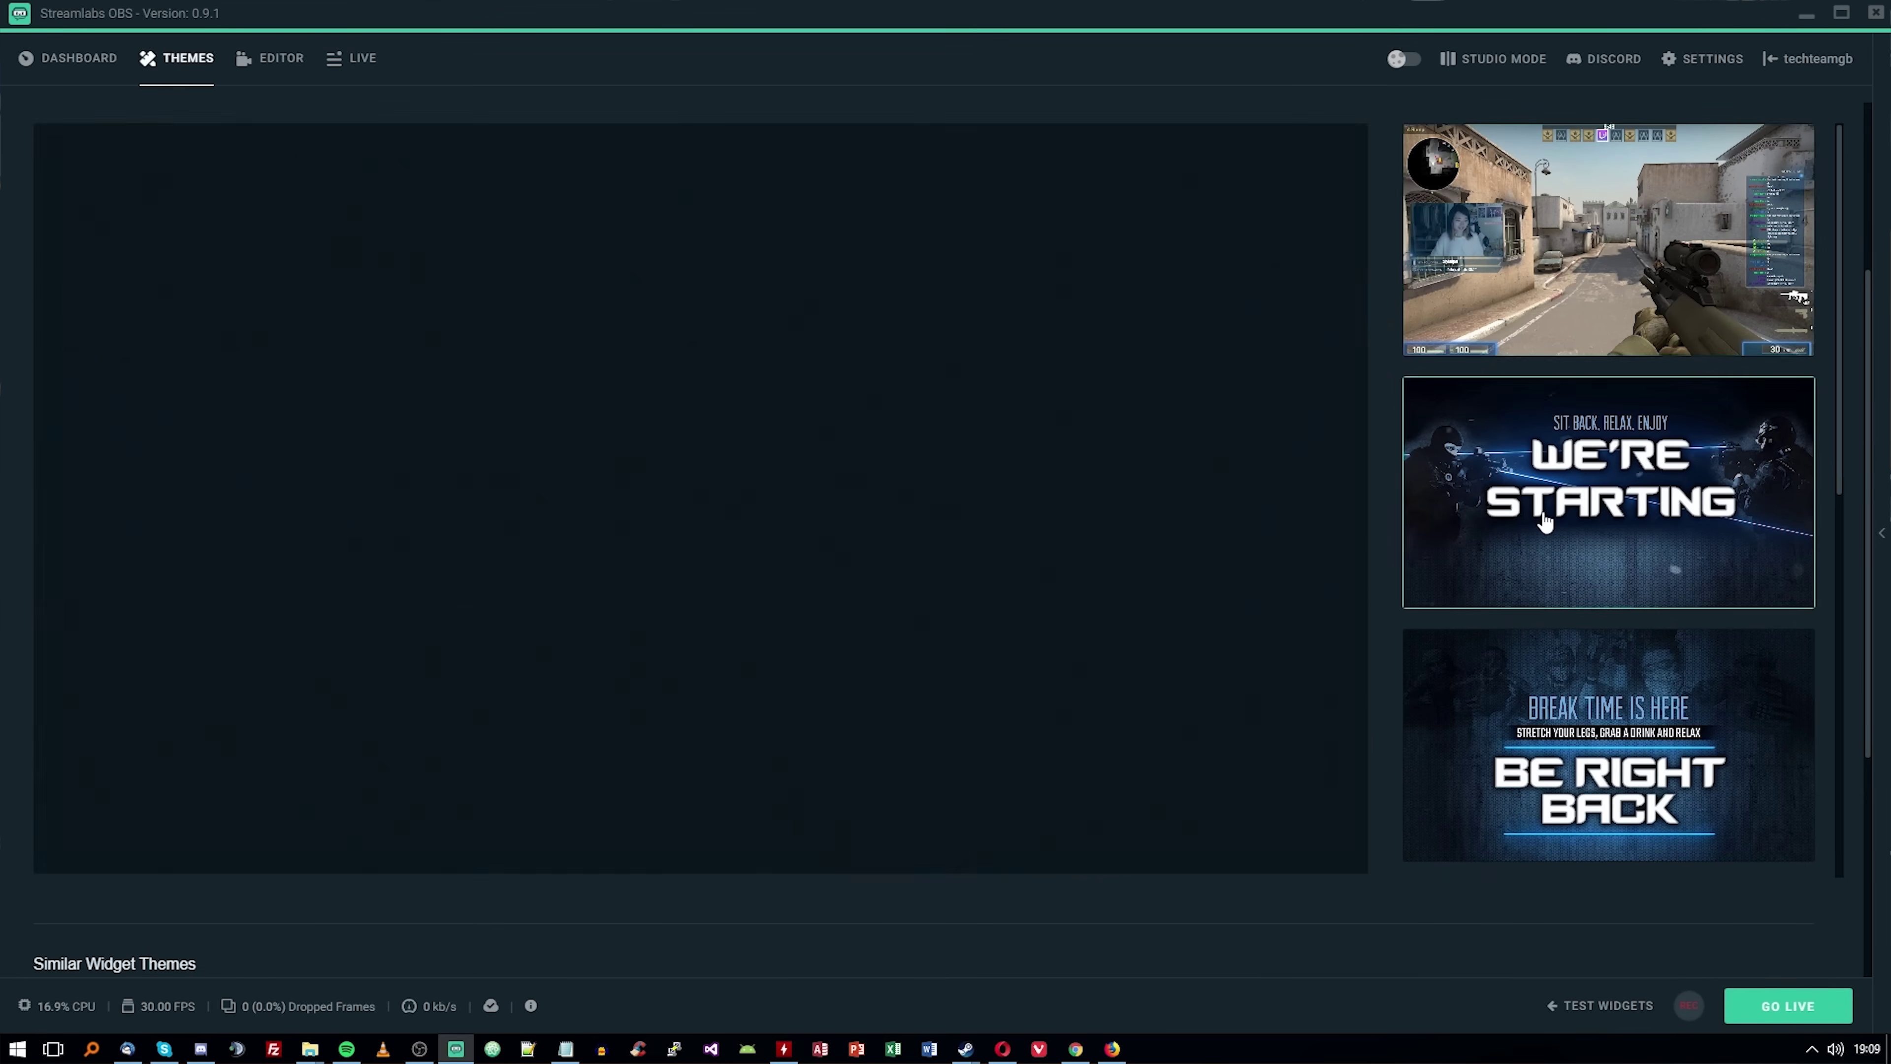
scroll(1567, 749, down, 8)
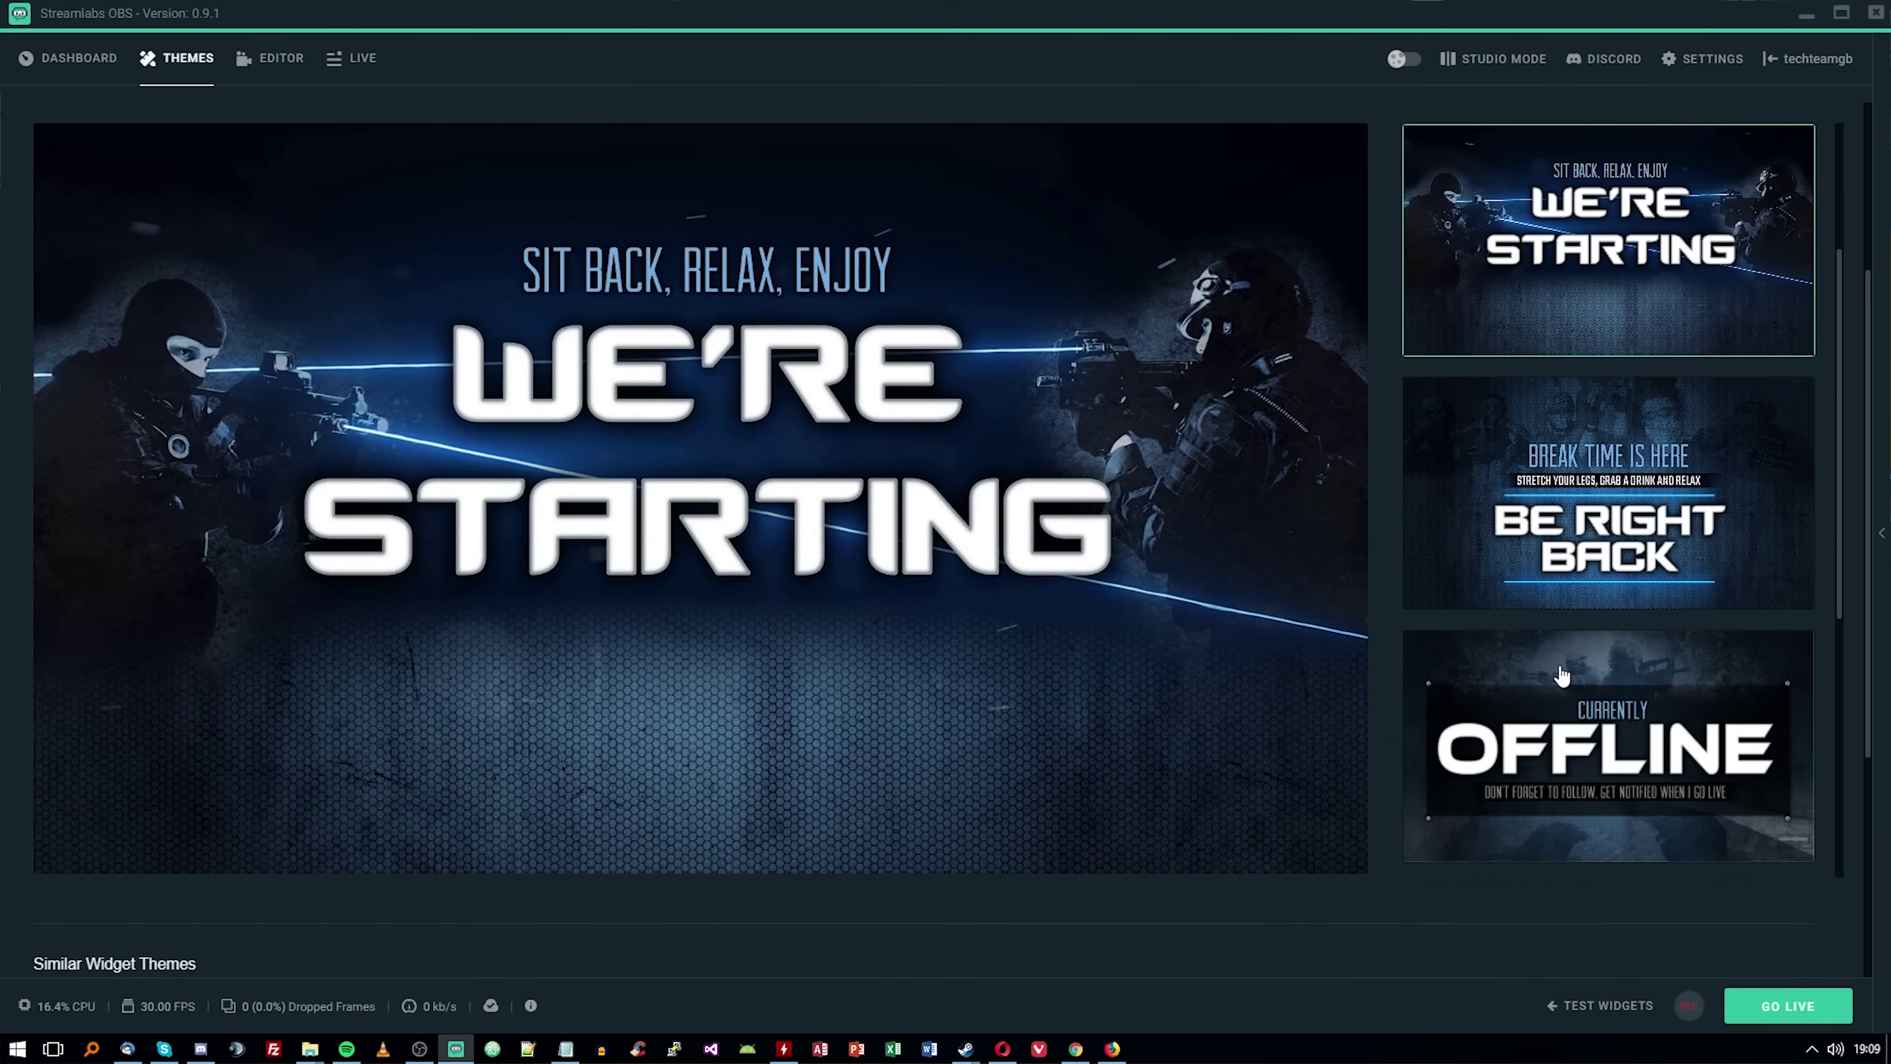
click(1563, 752)
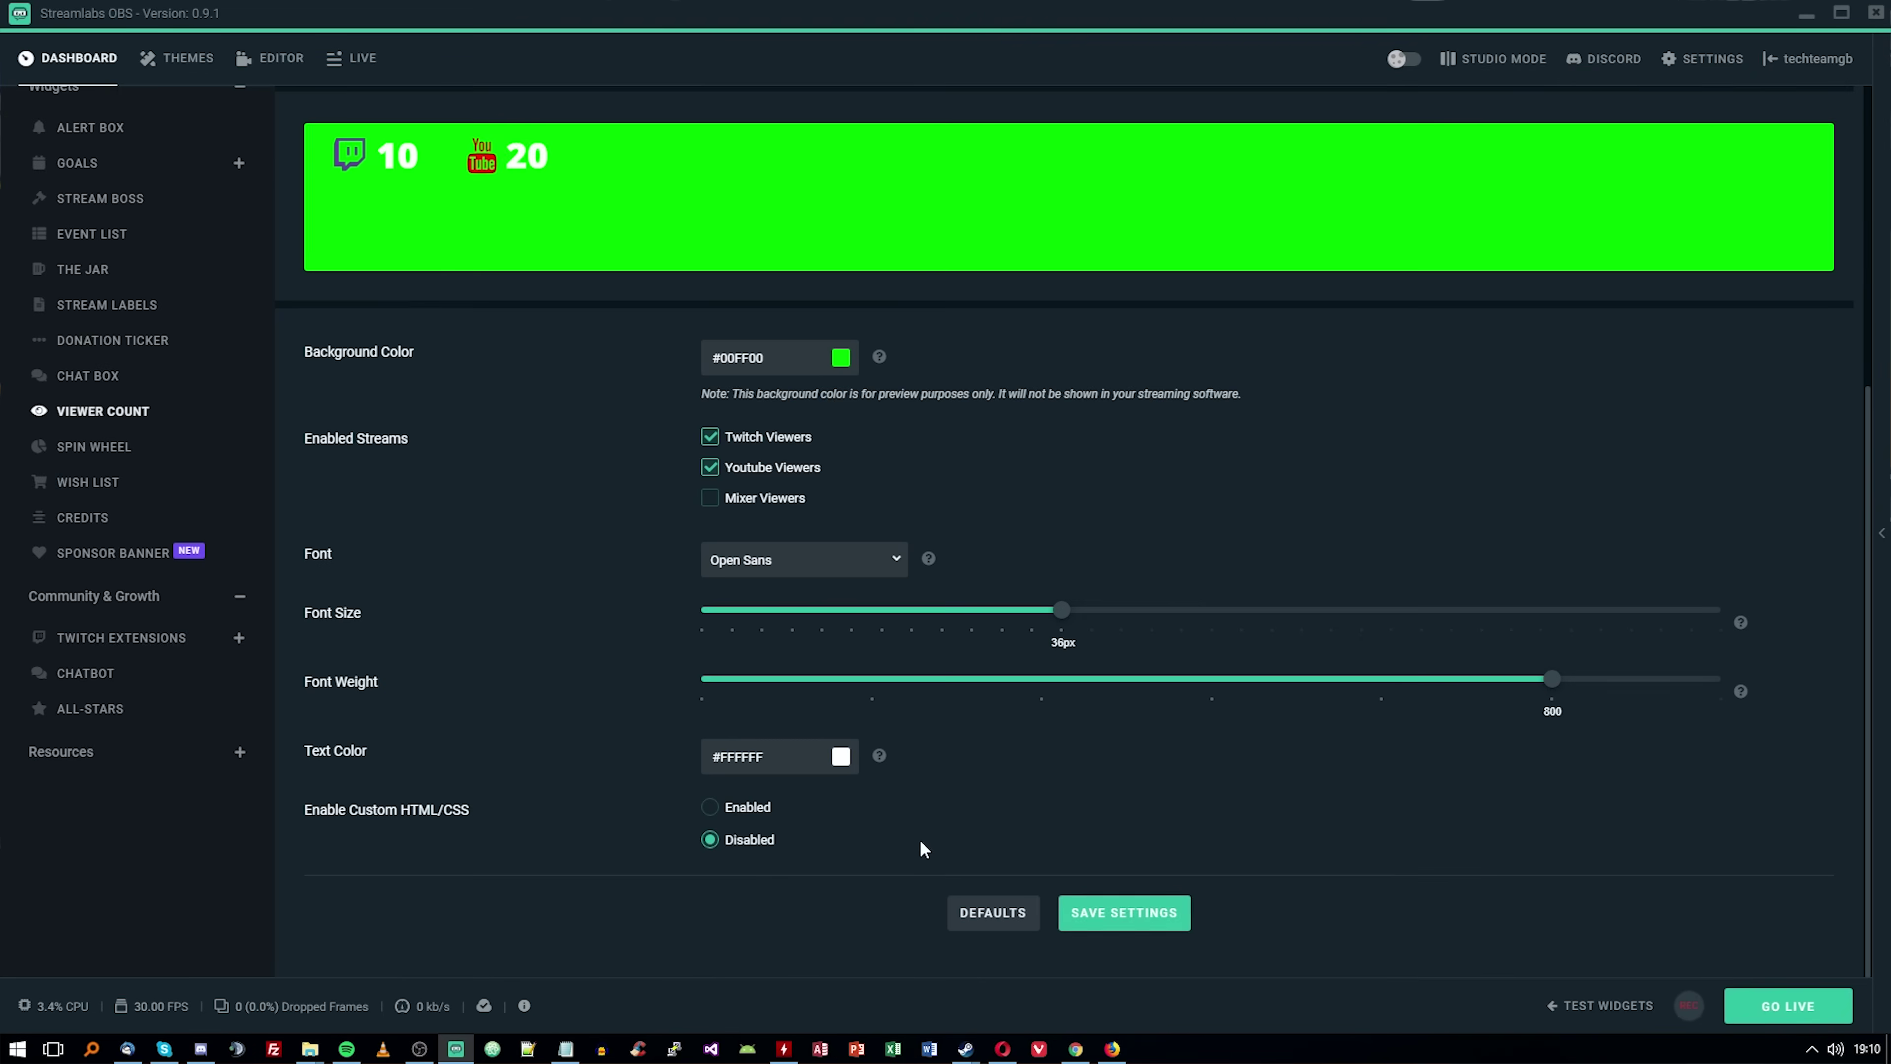
Step: Set the Viewer Count widget font to Jura, after briefly trying Overlock SC
click(804, 560)
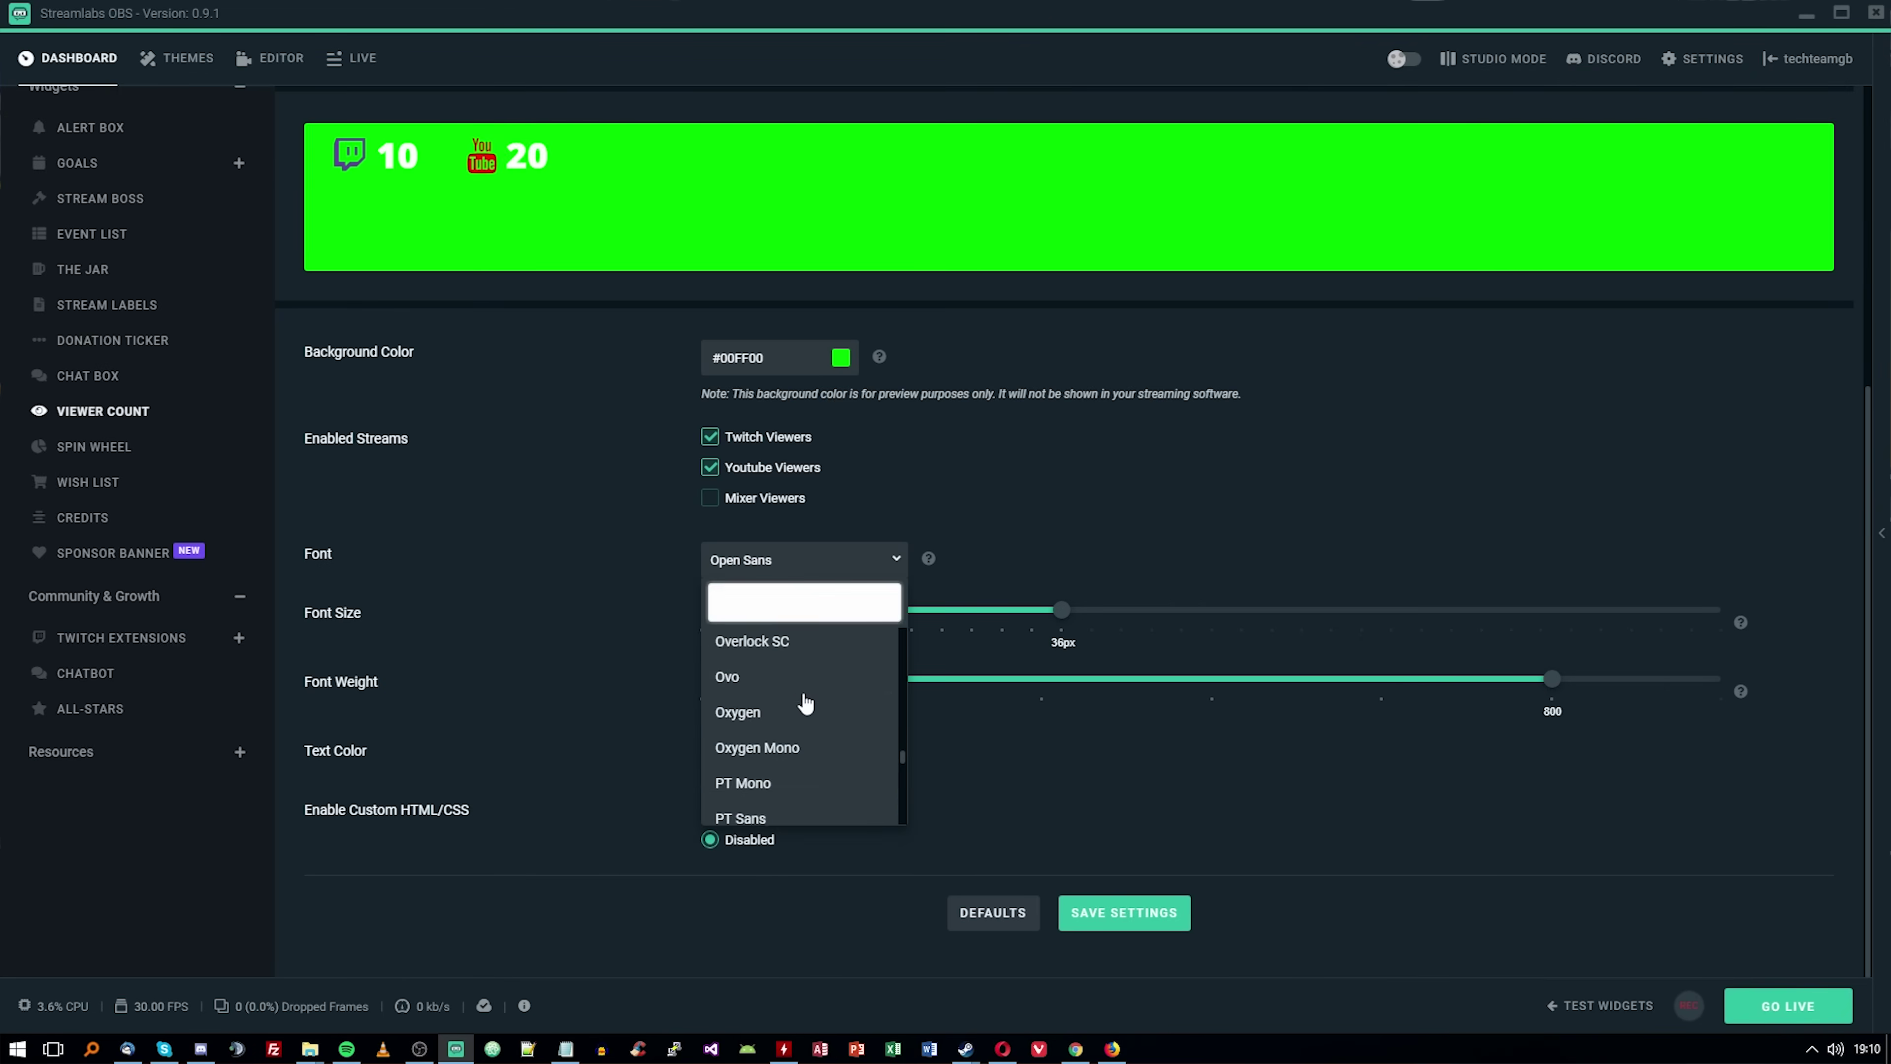
click(790, 742)
click(804, 559)
scroll(804, 707, up, 15)
click(780, 660)
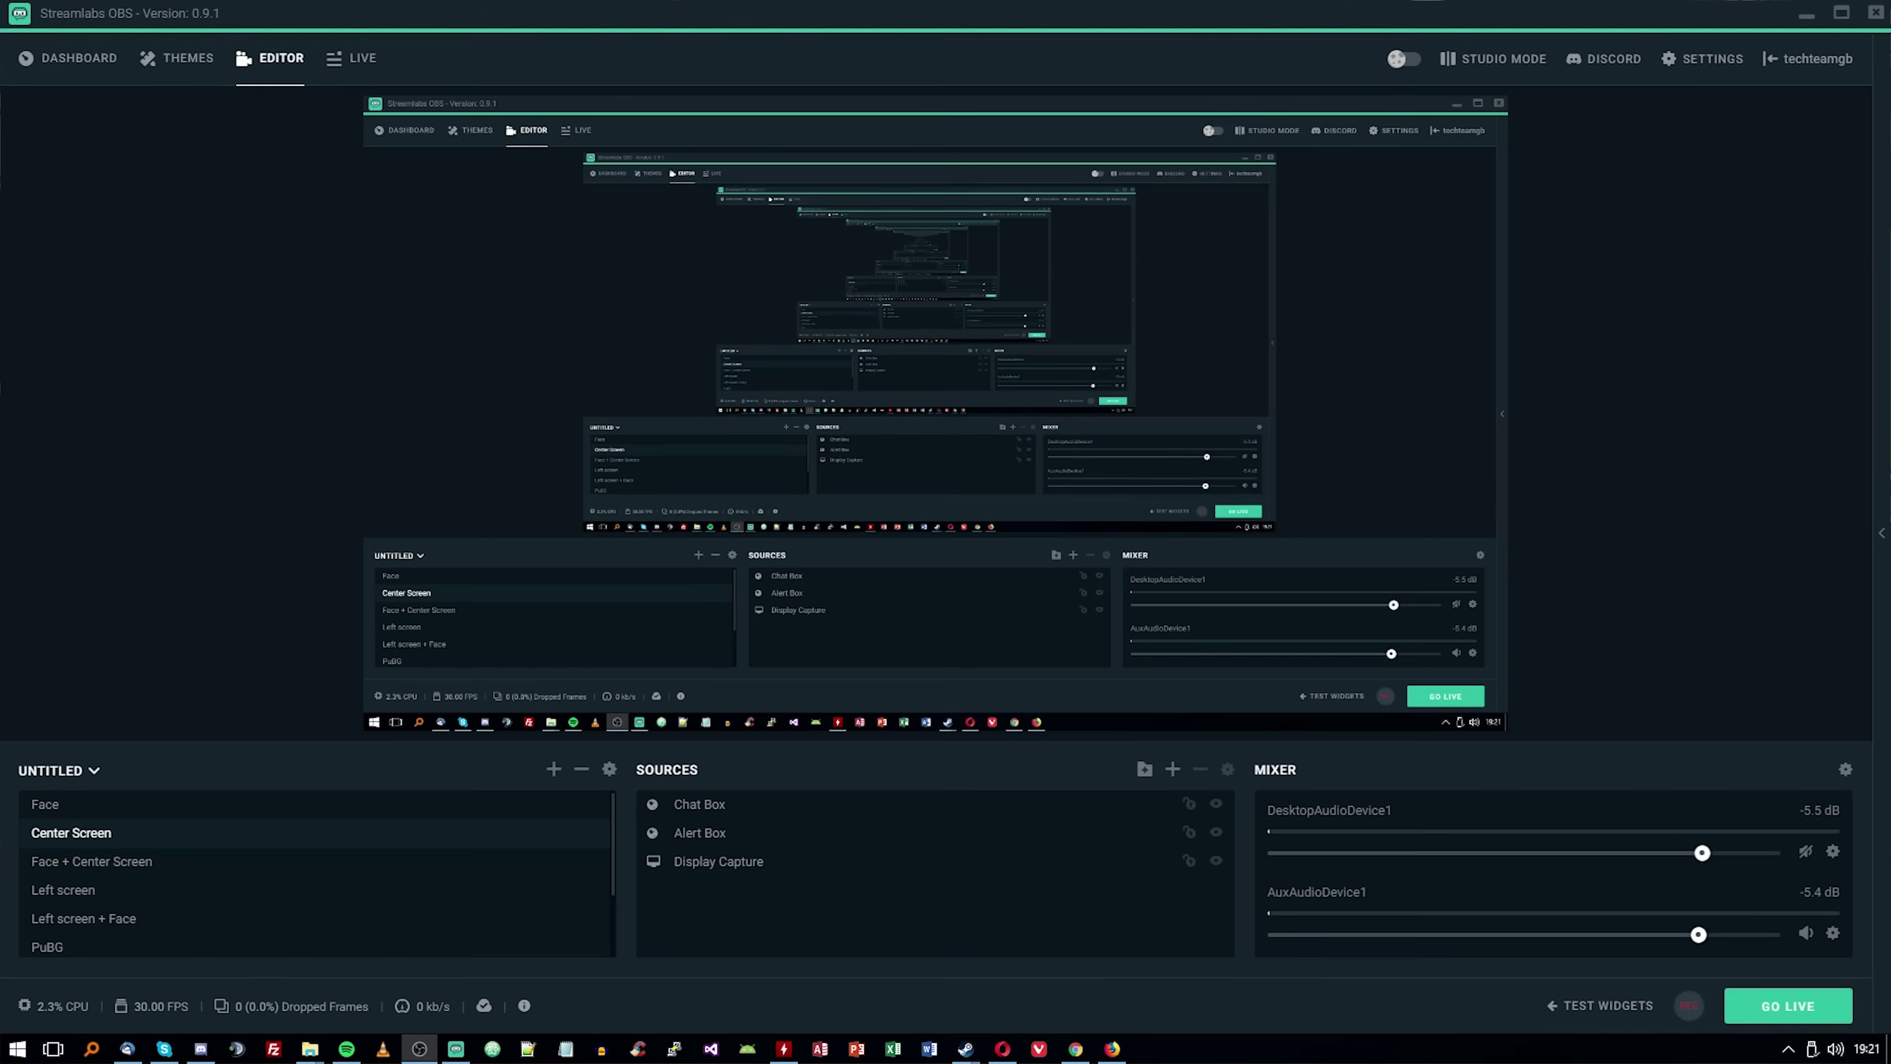
Step: In Add Source, view details of Alertbox, Event List, The Jar, Donation Goal, Bit Goal and Credits
click(1139, 773)
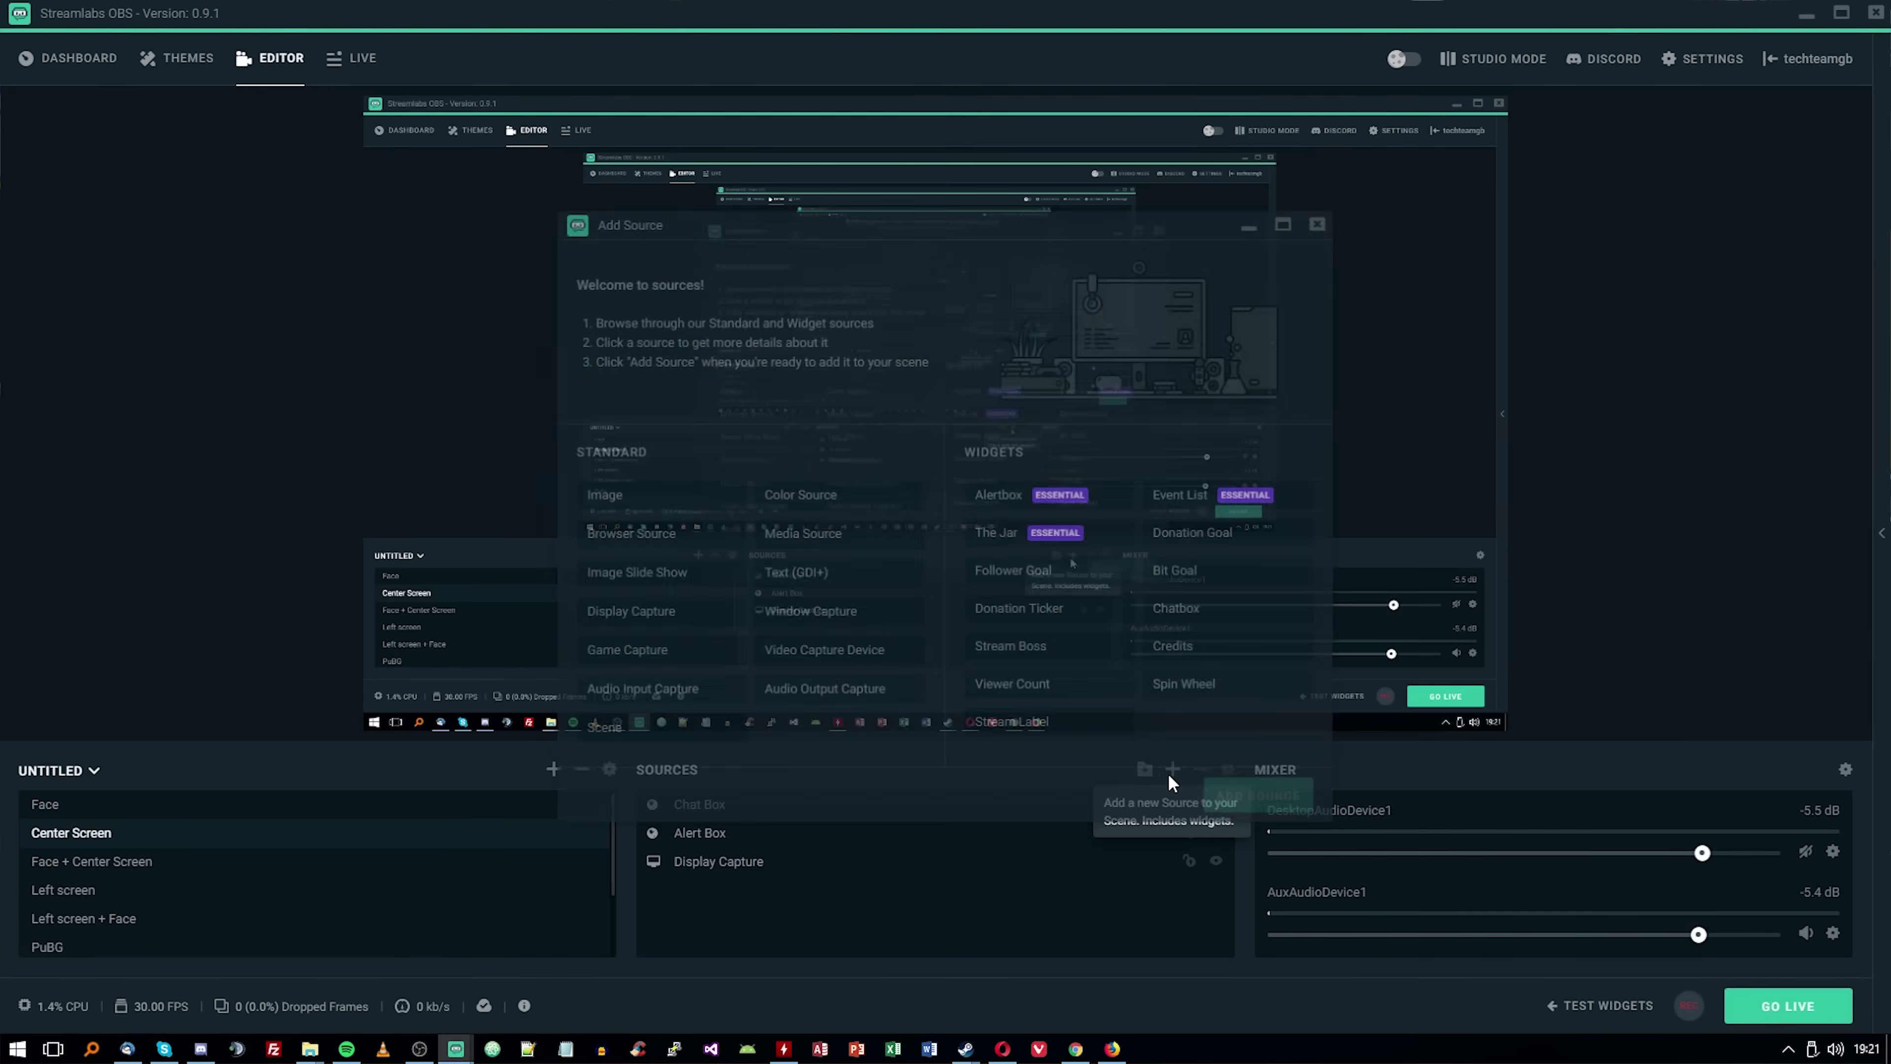
click(1017, 501)
click(1185, 500)
click(1052, 537)
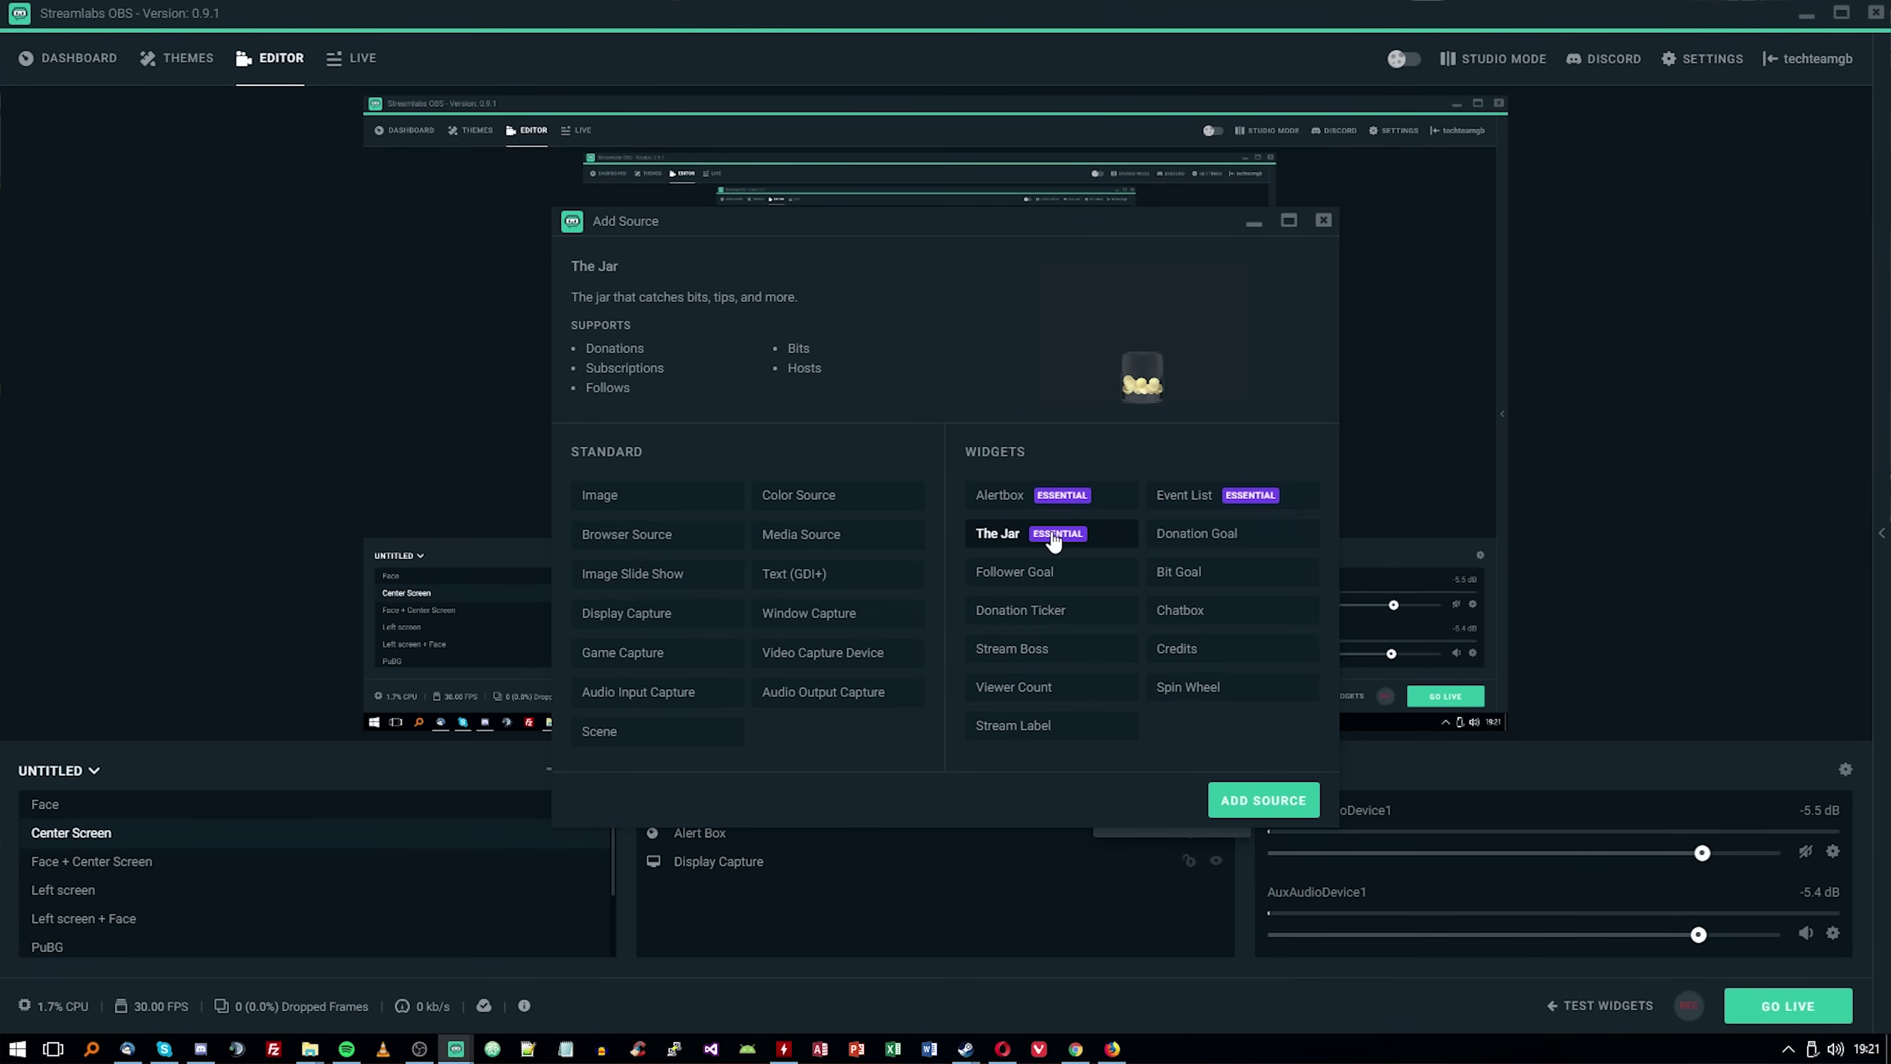
click(1196, 533)
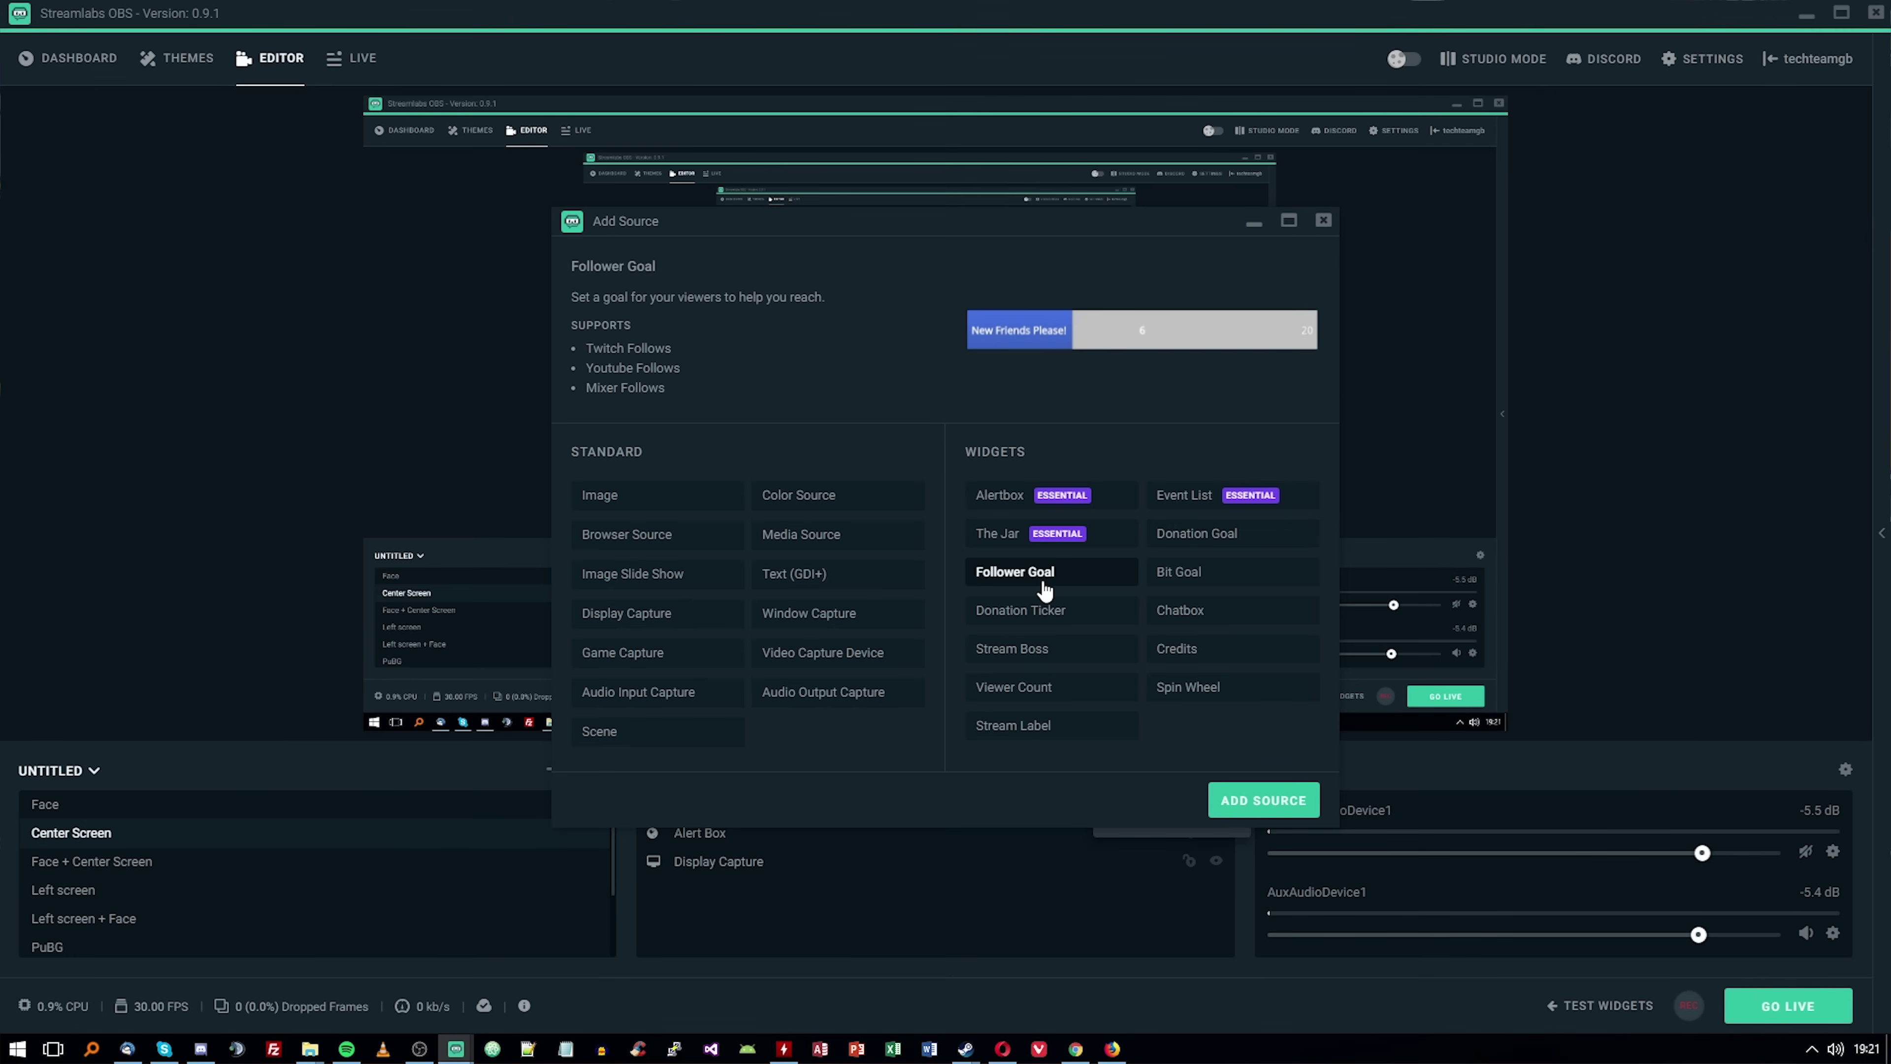
click(1201, 576)
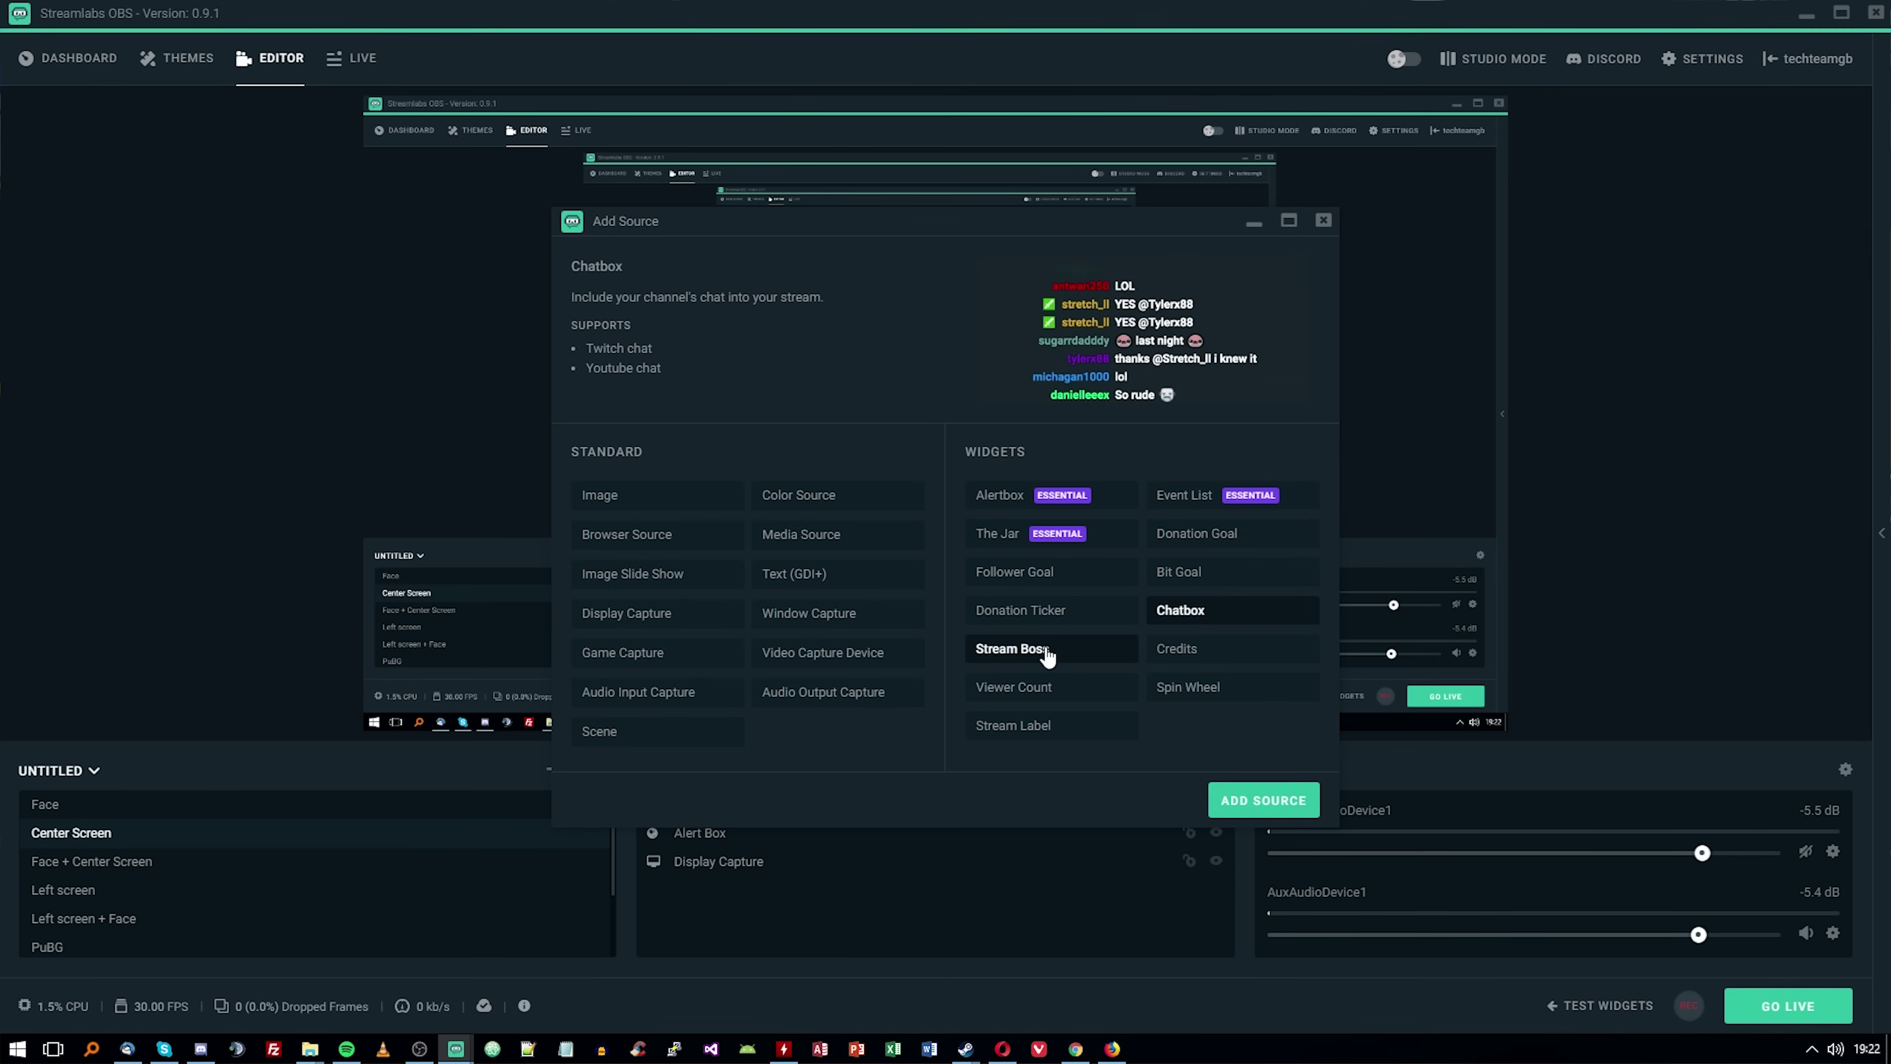
click(1206, 660)
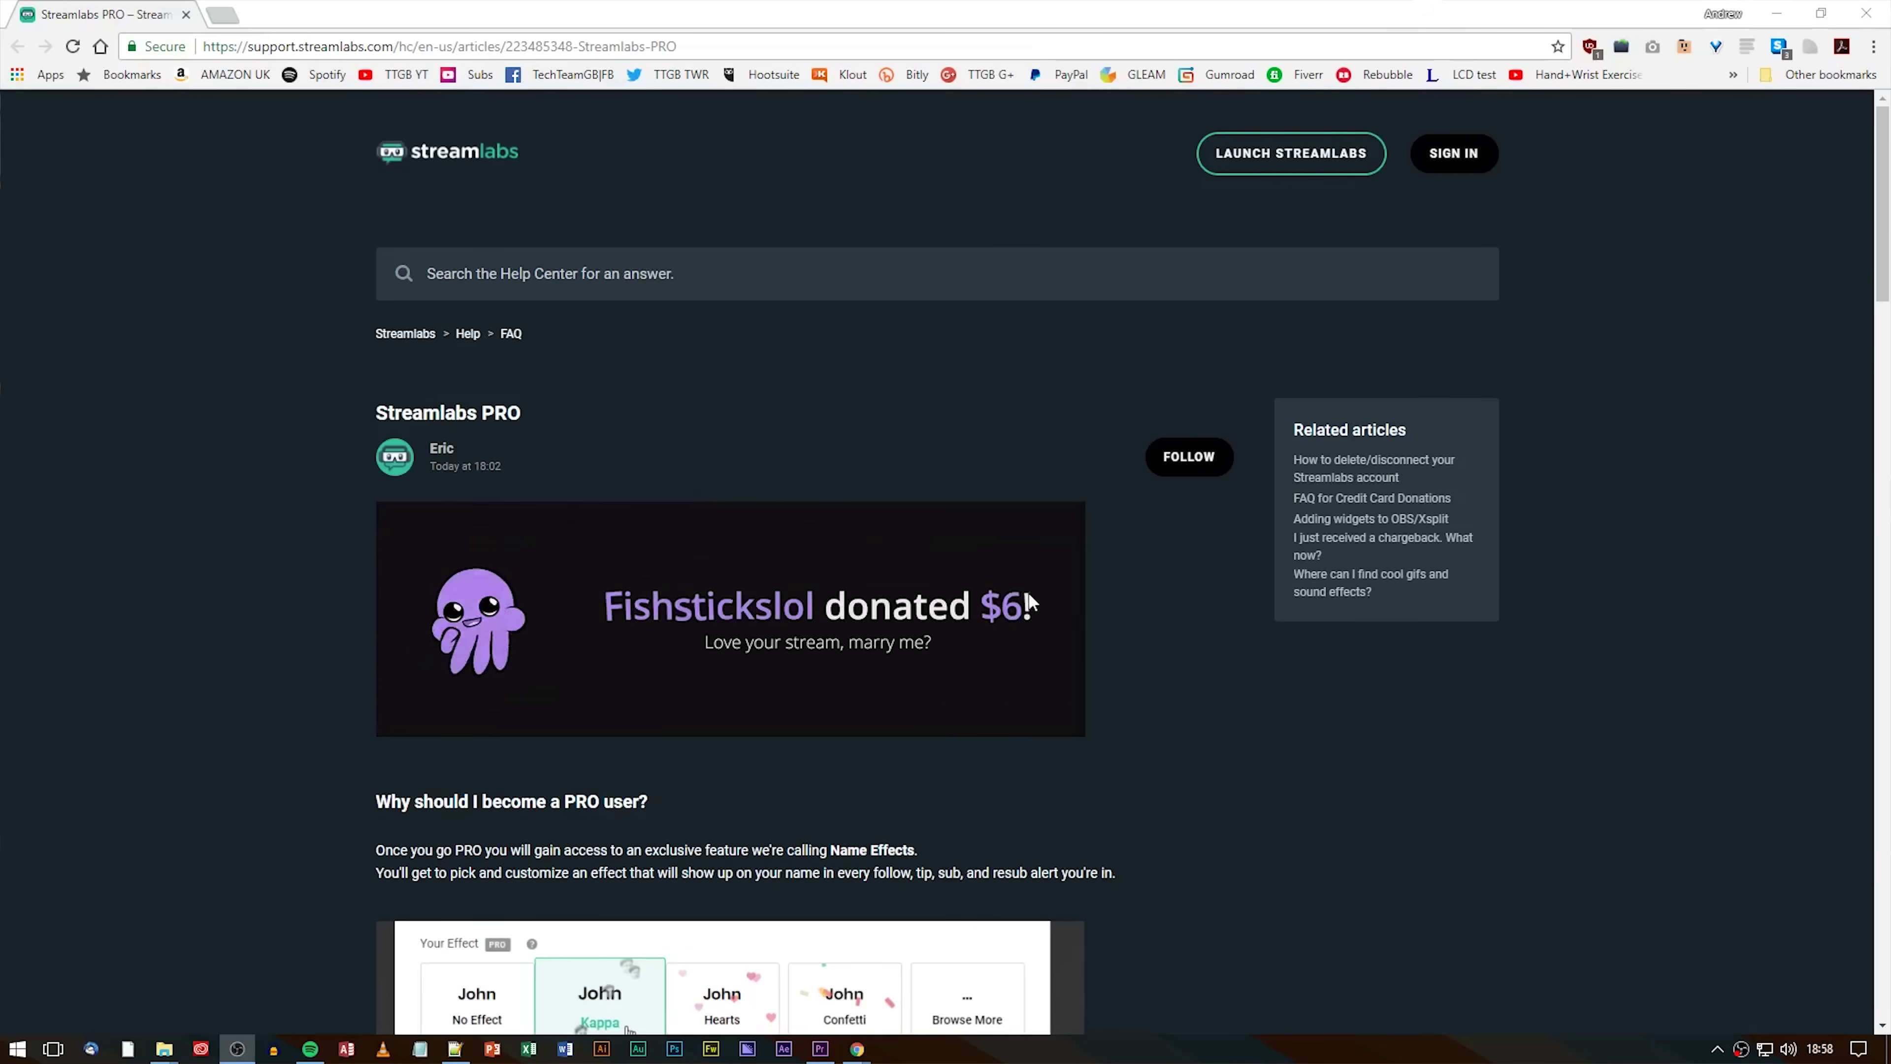
scroll(1112, 600, down, 1)
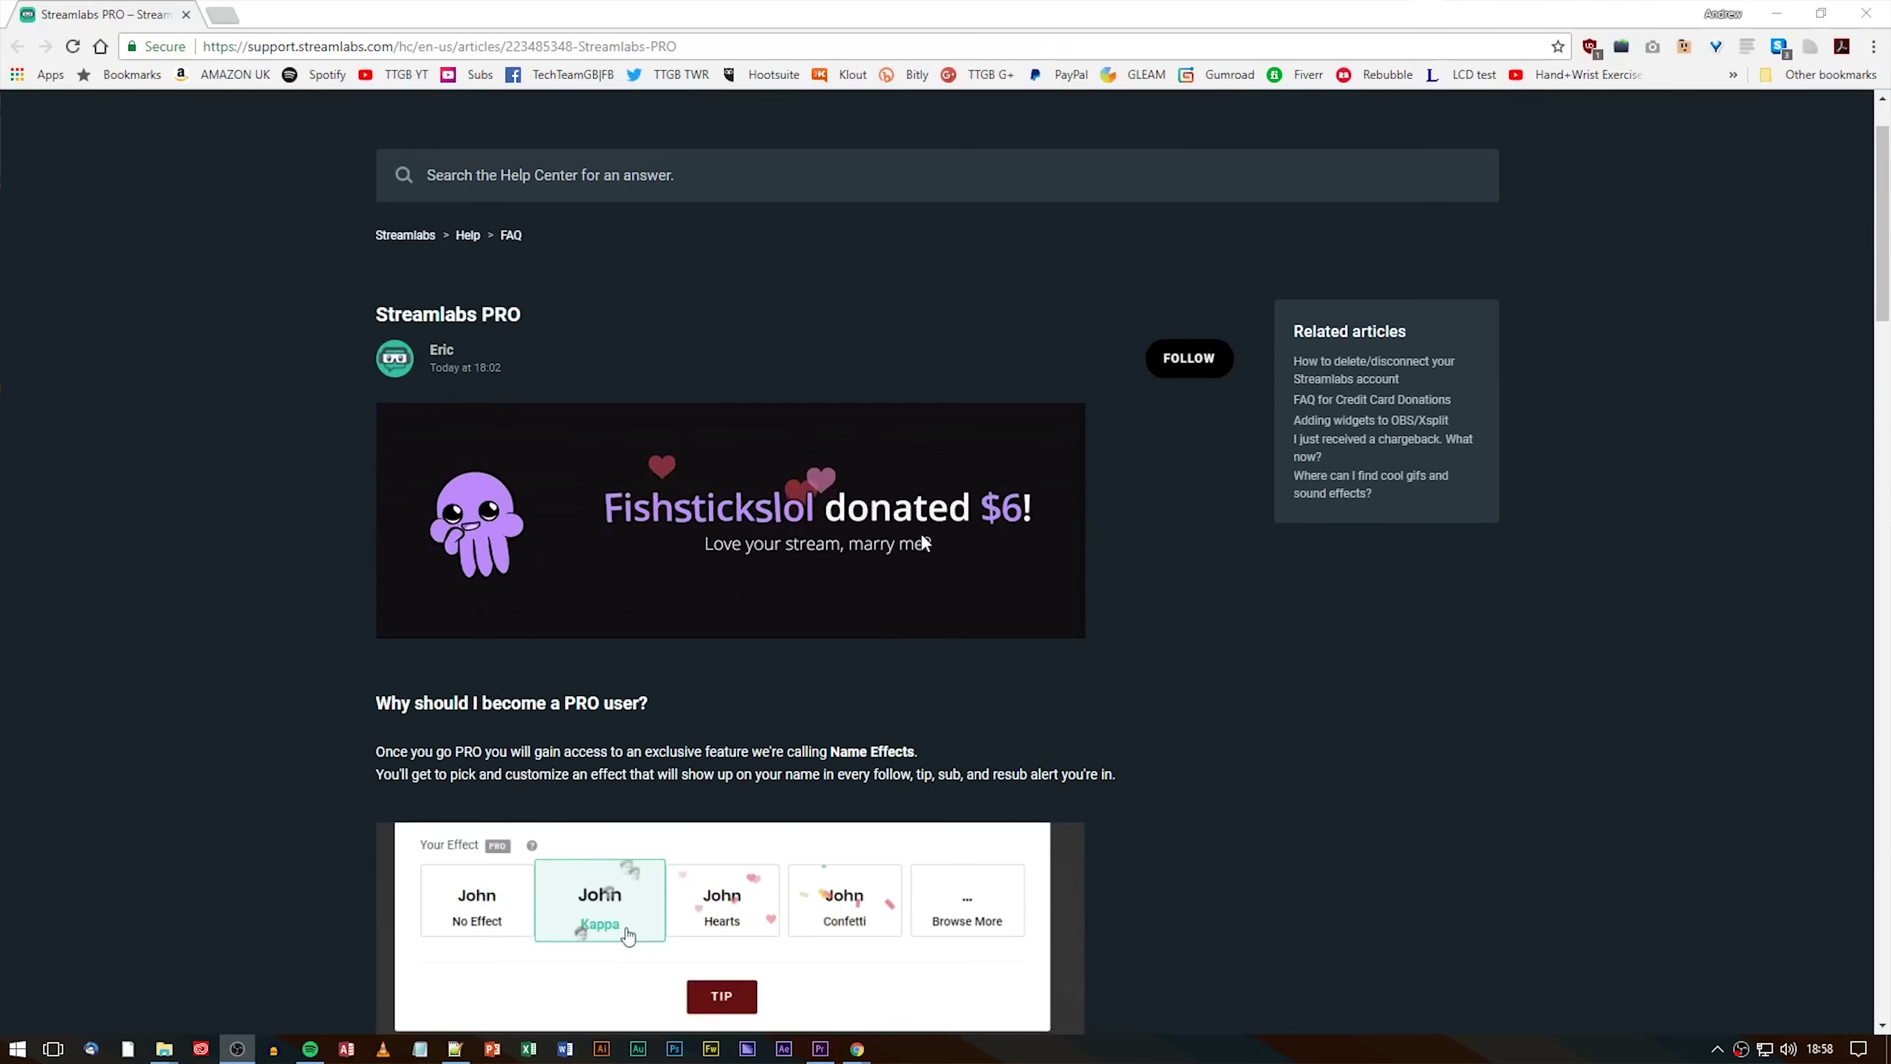
scroll(645, 507, down, 1)
scroll(644, 507, down, 3)
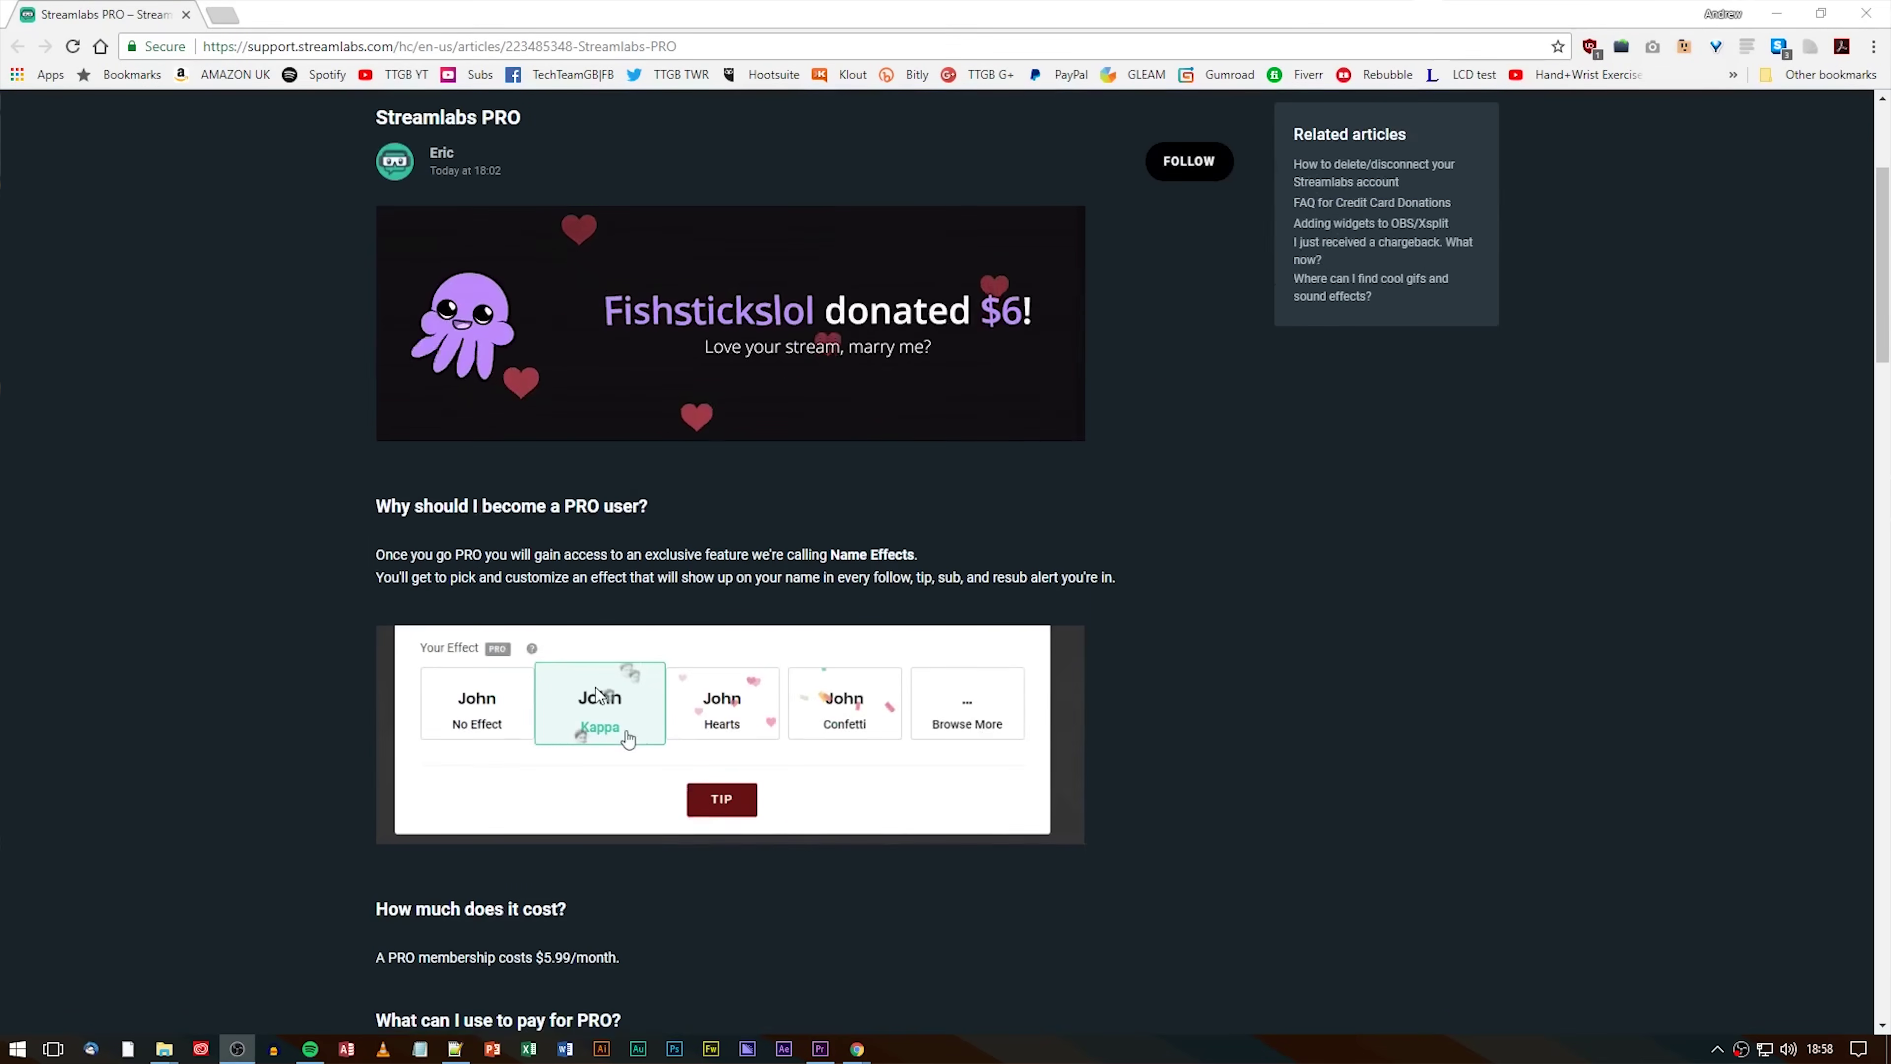
scroll(344, 577, down, 5)
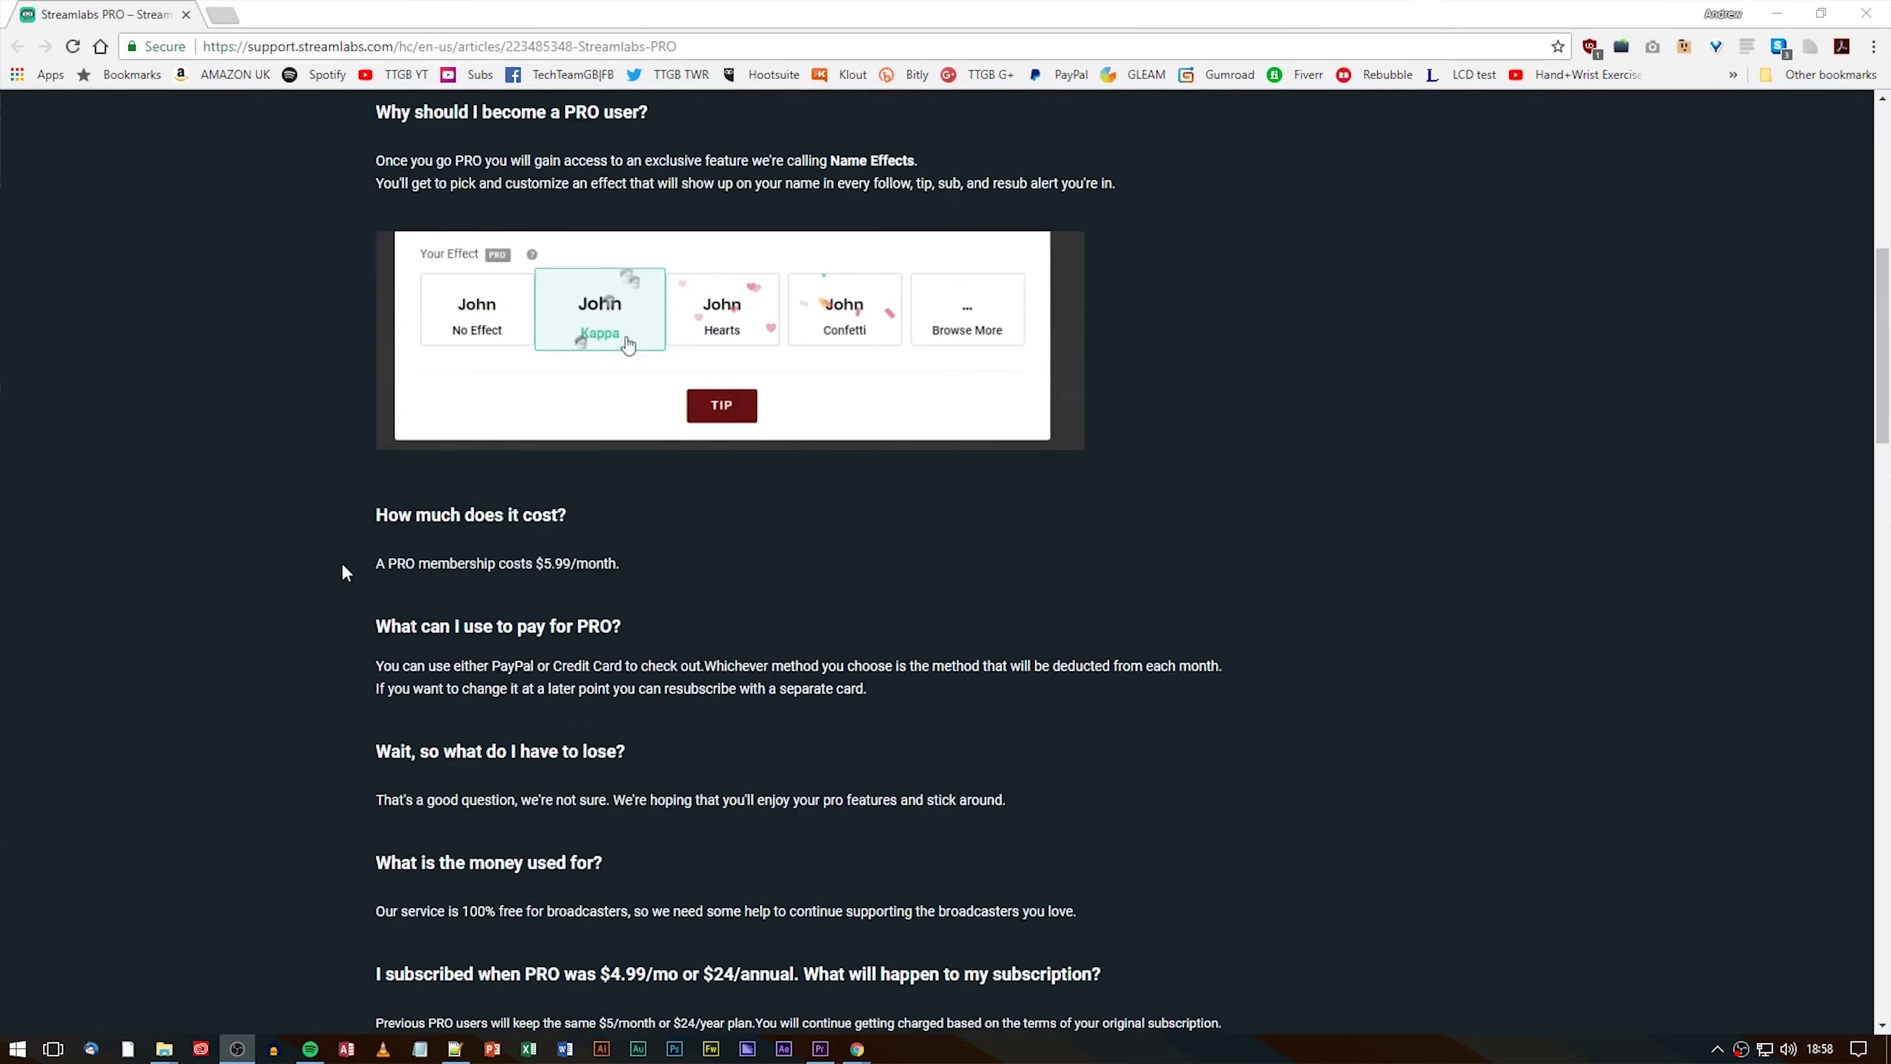
drag(538, 563, 1221, 1025)
click(1221, 1025)
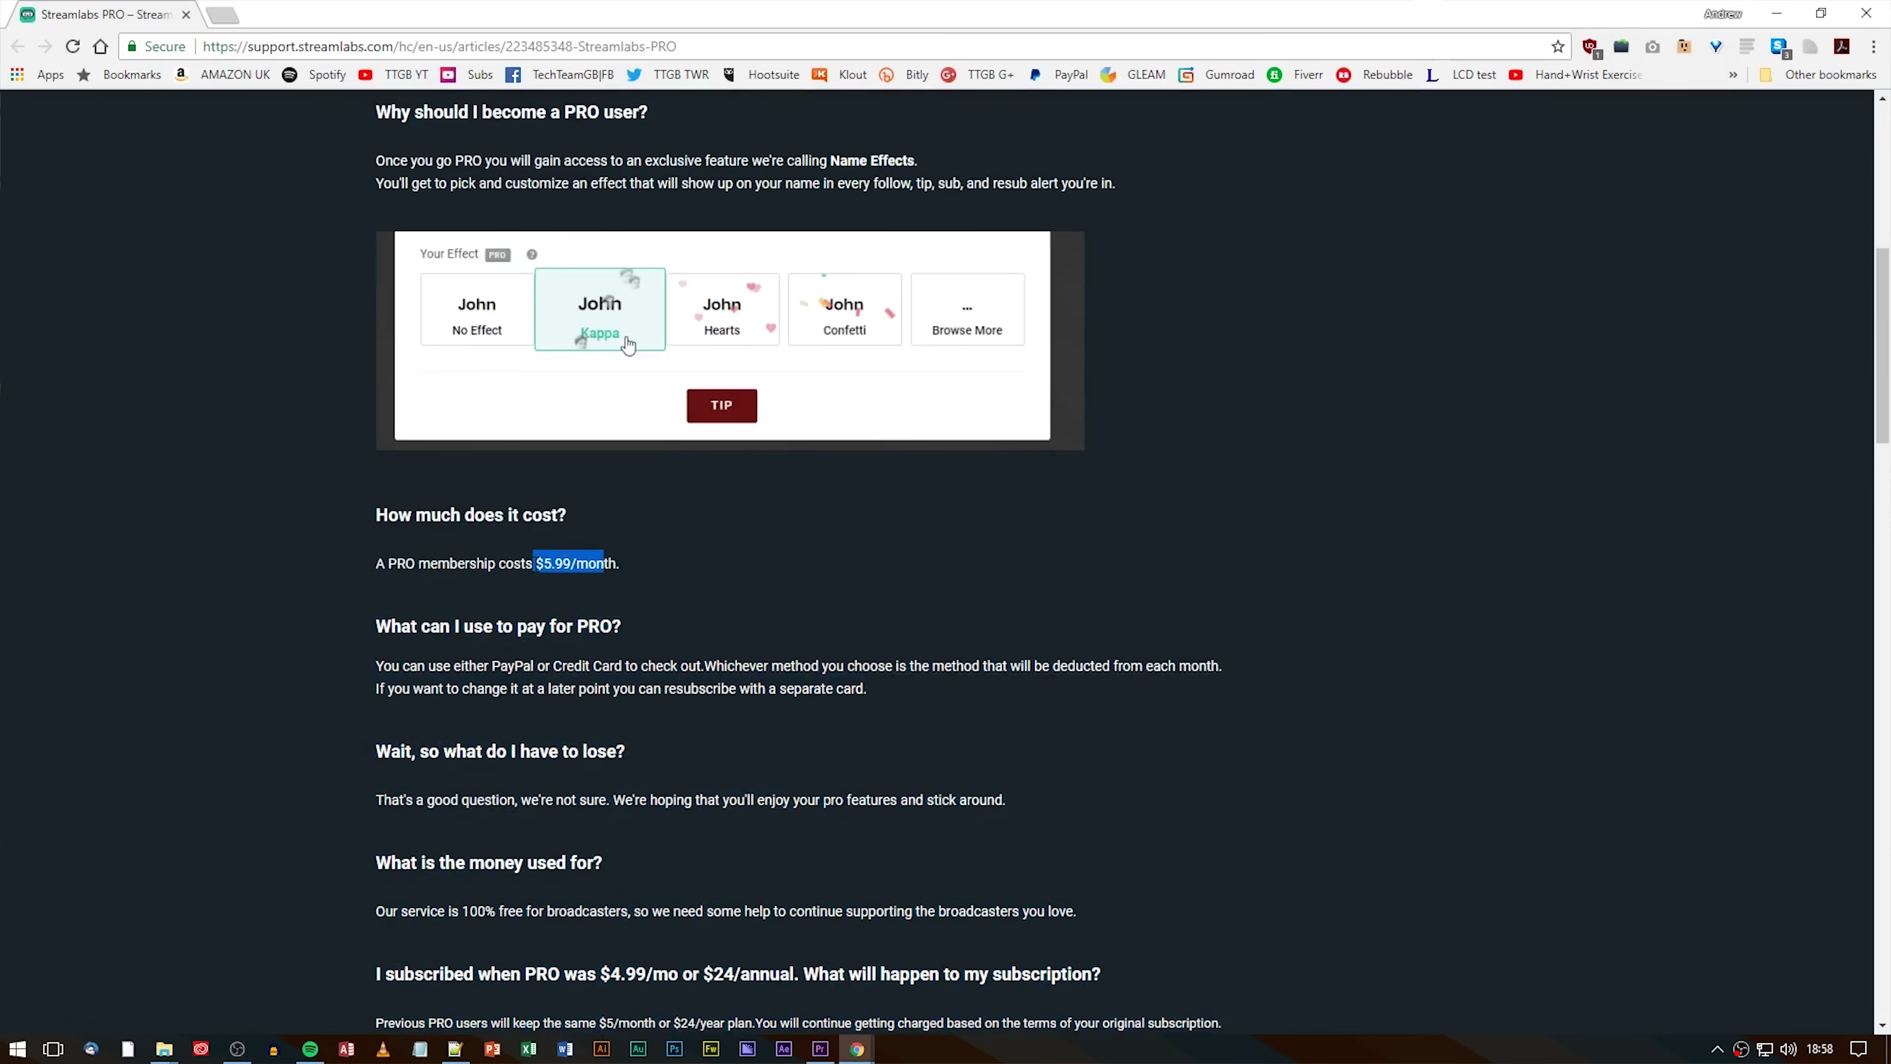